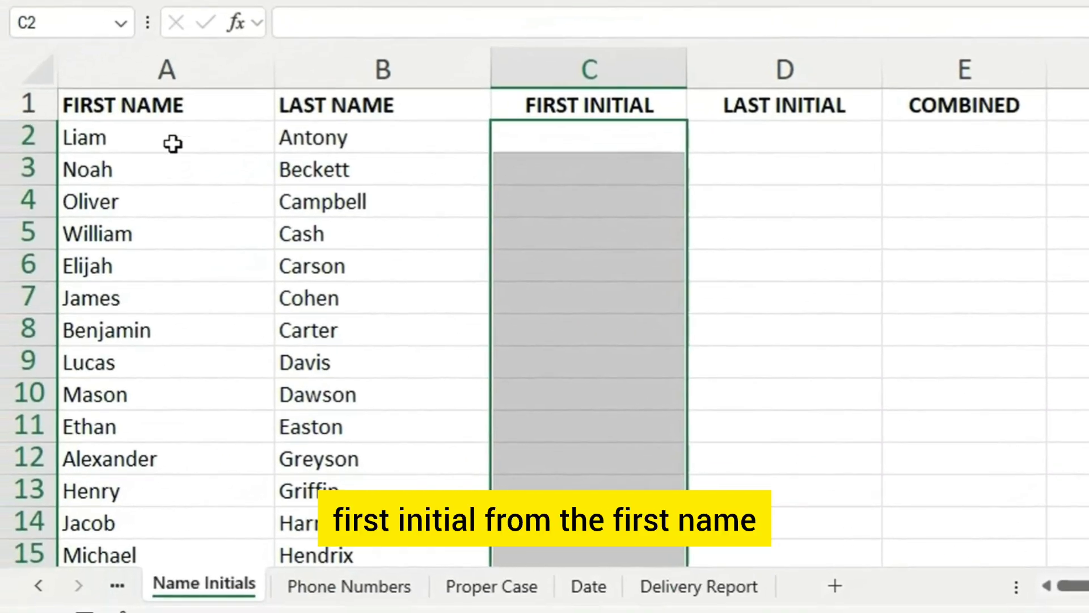
# - Enter L in C2 and Flash Fill the rest of the First Initial column from C3
pyautogui.click(119, 184)
pyautogui.click(262, 179)
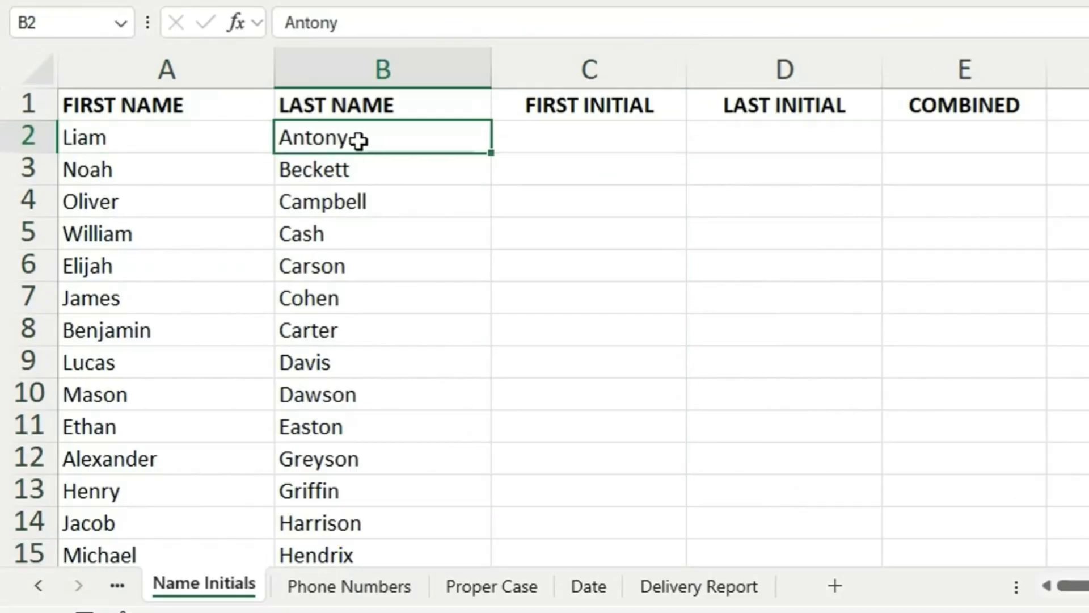
pyautogui.click(601, 146)
pyautogui.write('L')
pyautogui.press('Return')
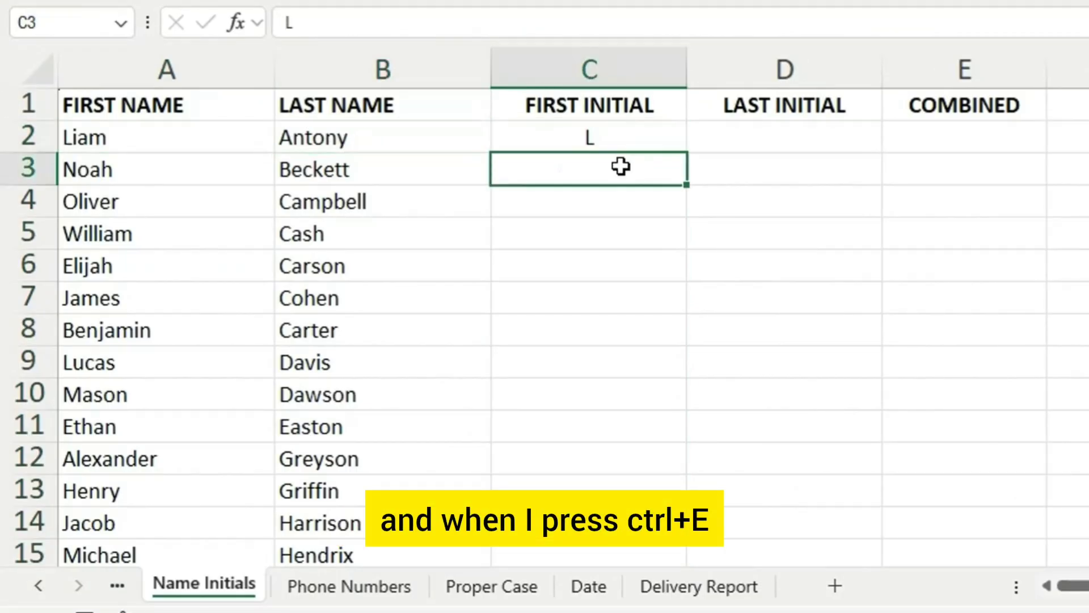
pyautogui.hotkey('ctrl', 'e')
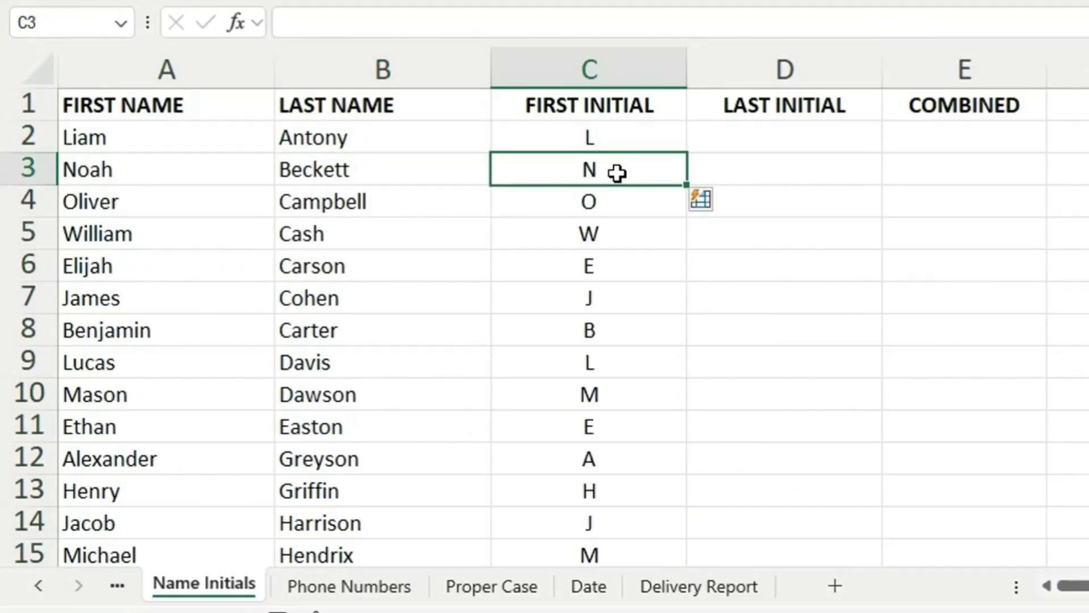
pyautogui.scroll(-18, 639, 360)
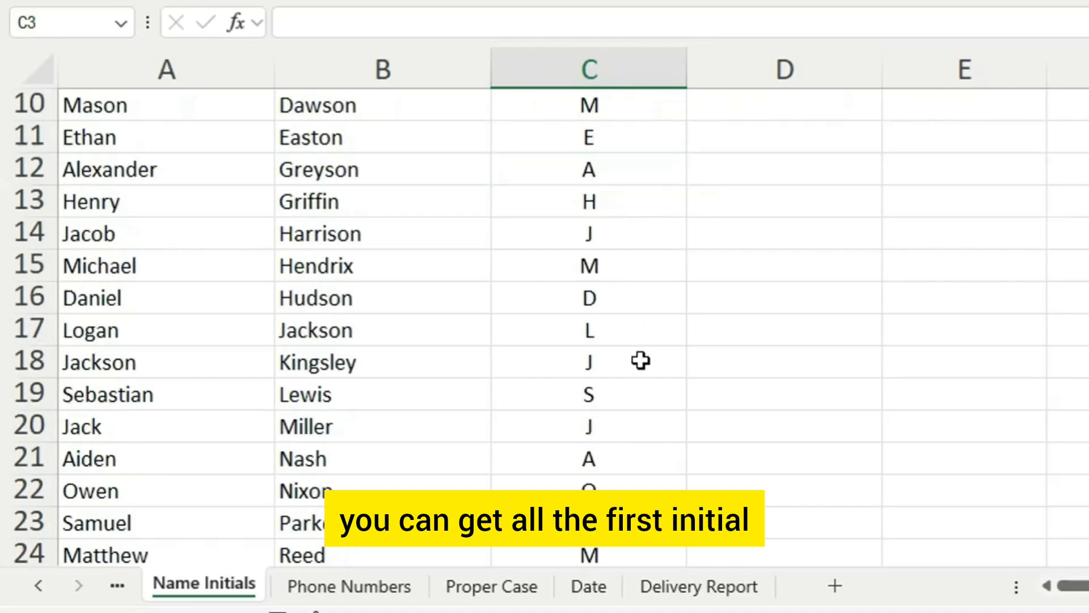
pyautogui.scroll(18, 581, 129)
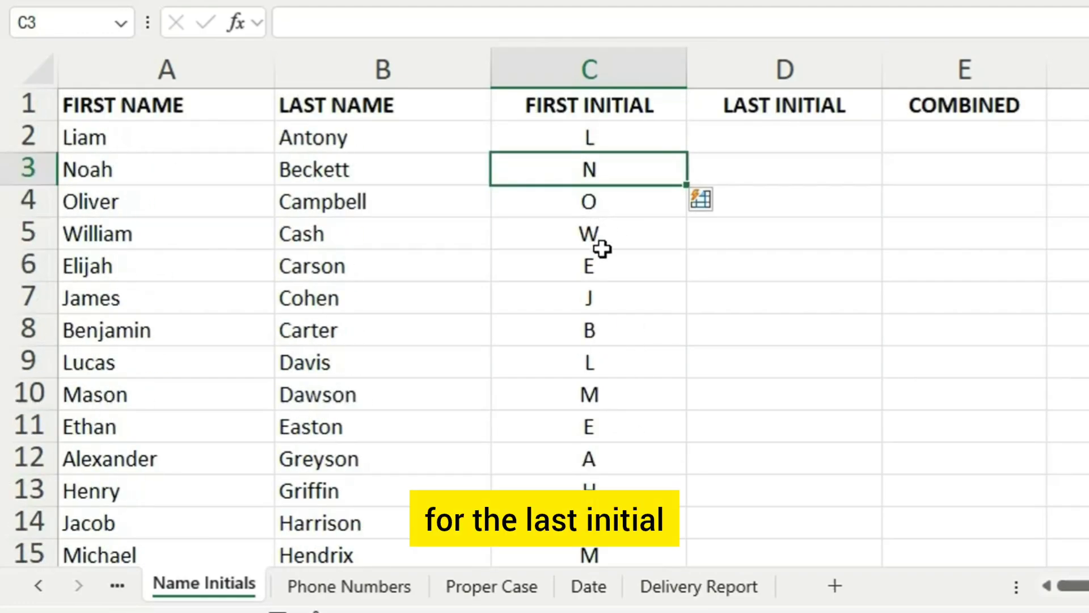
pyautogui.click(639, 138)
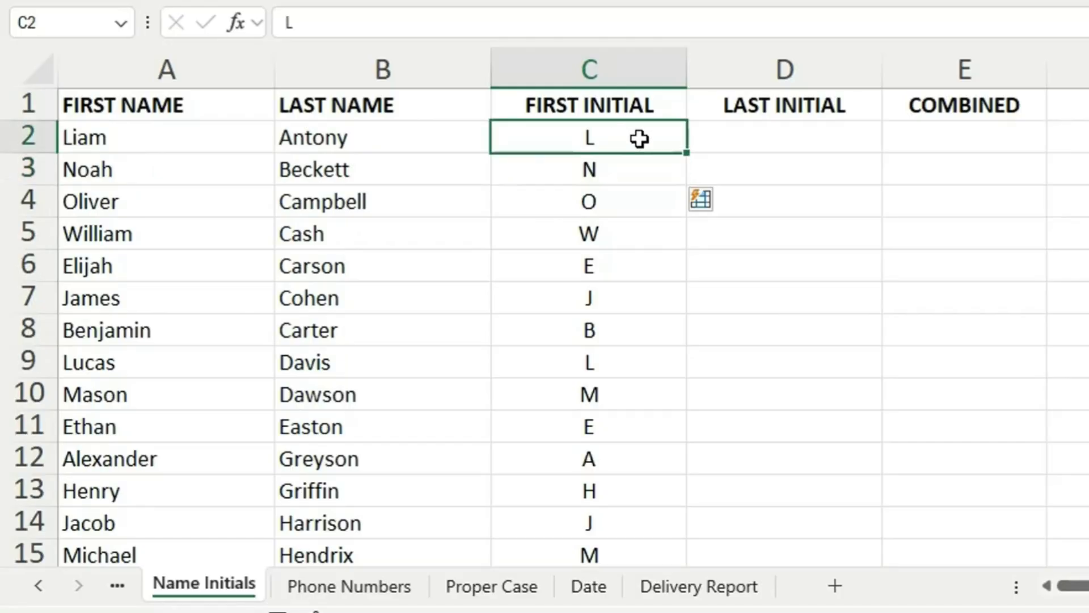
# - Enter A in D2 and Flash Fill the rest of the Last Initial column from D3
pyautogui.click(792, 139)
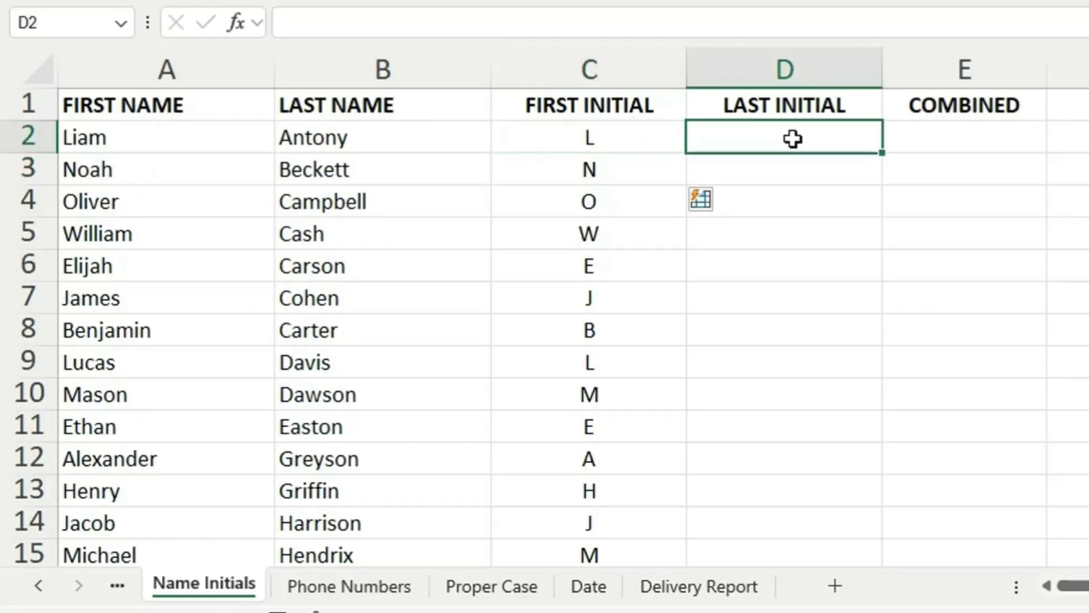
pyautogui.doubleClick(782, 134)
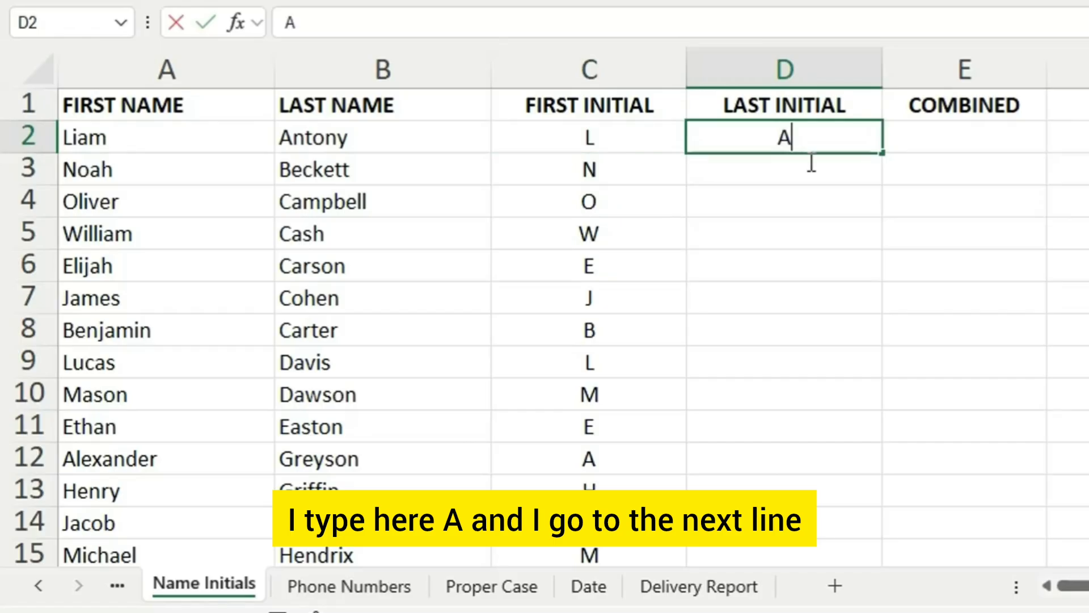
pyautogui.press('Return')
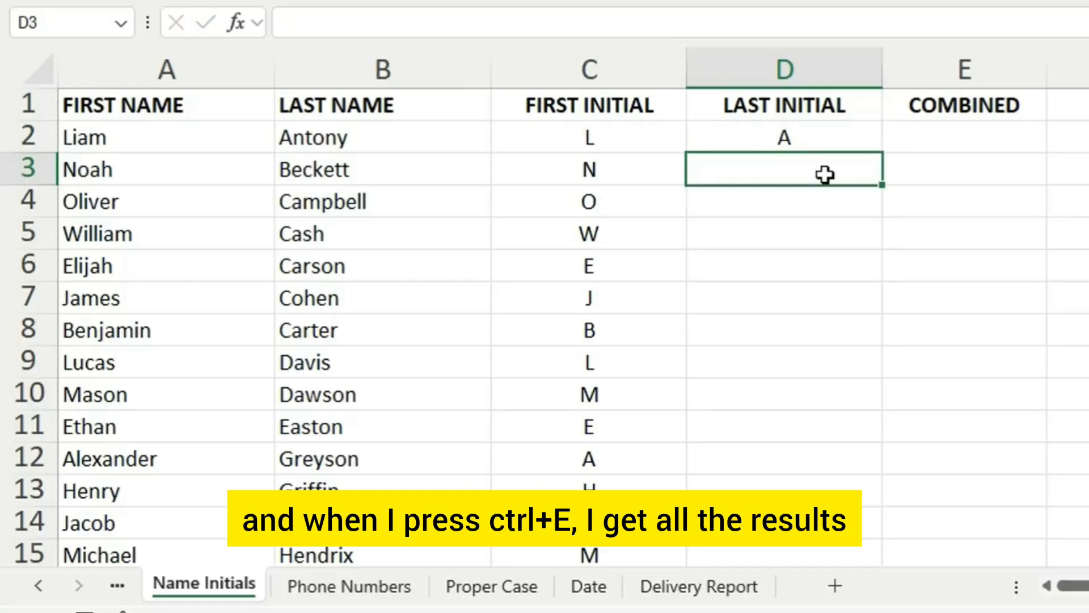
pyautogui.hotkey('ctrl', 'e')
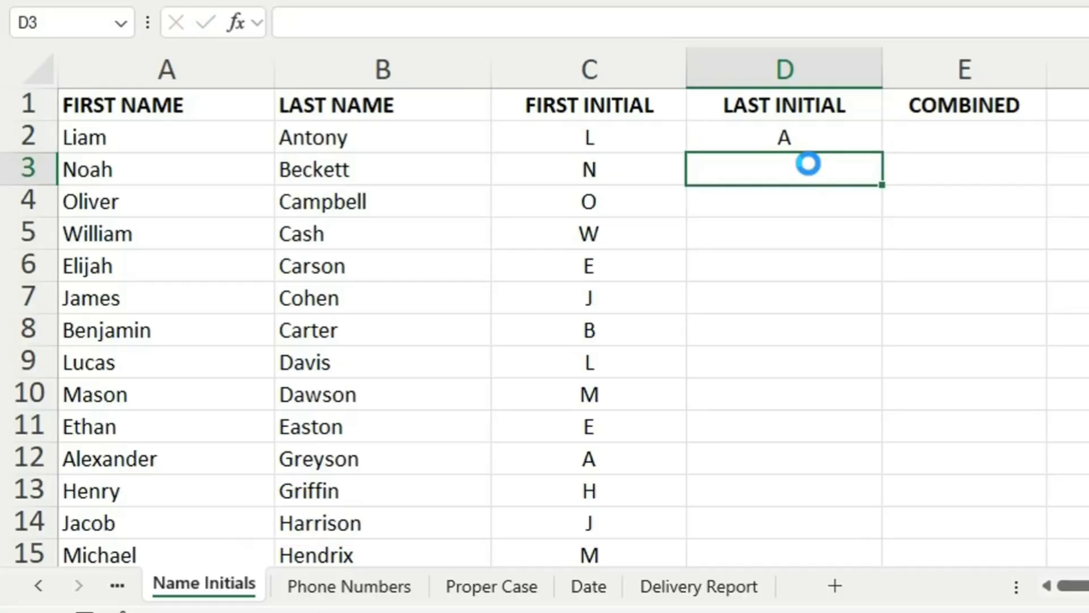
pyautogui.scroll(-14, 822, 261)
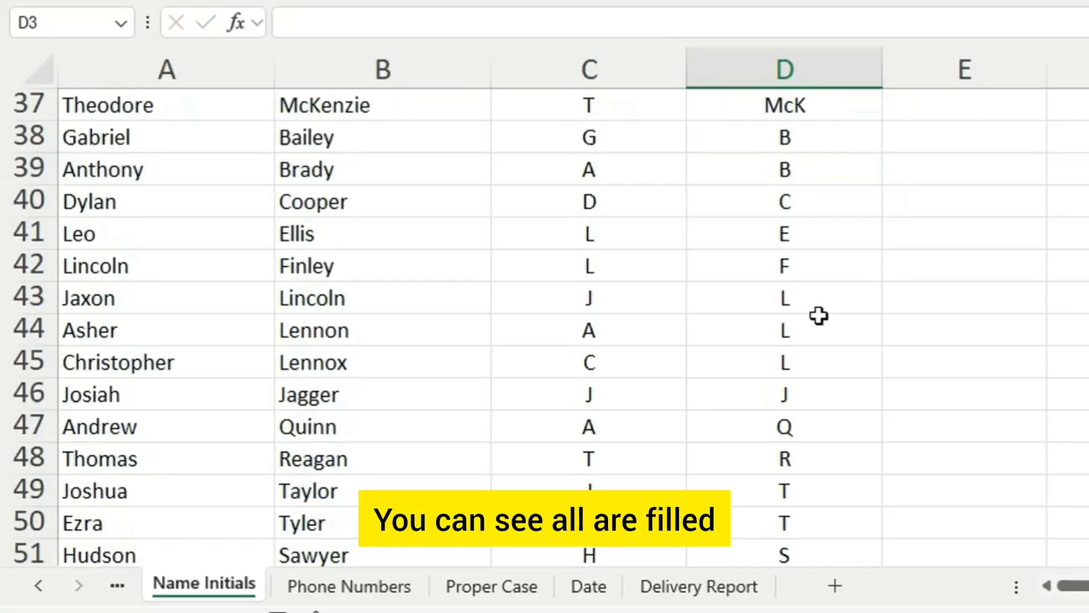
pyautogui.scroll(3, 836, 348)
pyautogui.scroll(2, 846, 371)
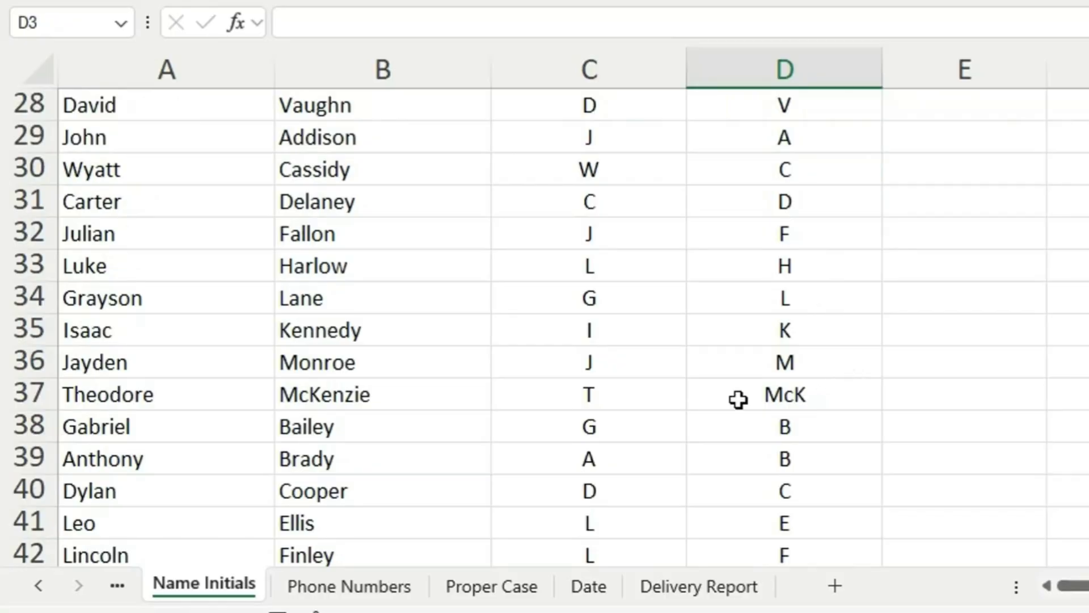
pyautogui.scroll(9, 805, 396)
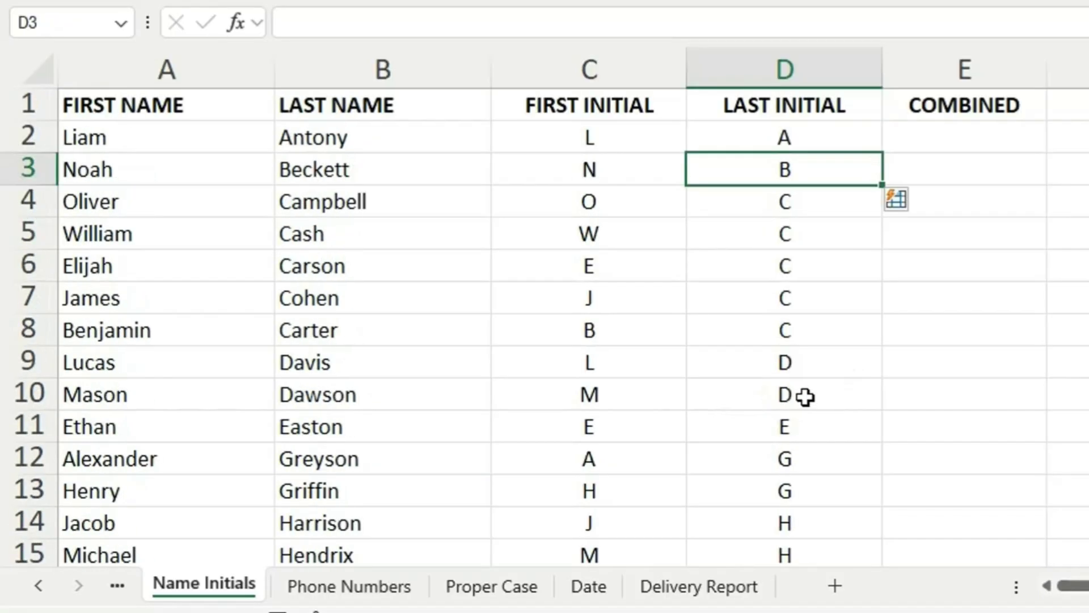
# - Replace the initial in C2 with lowercase l and Flash Fill the First Initial column in lowercase from C3
pyautogui.click(643, 135)
pyautogui.write('l')
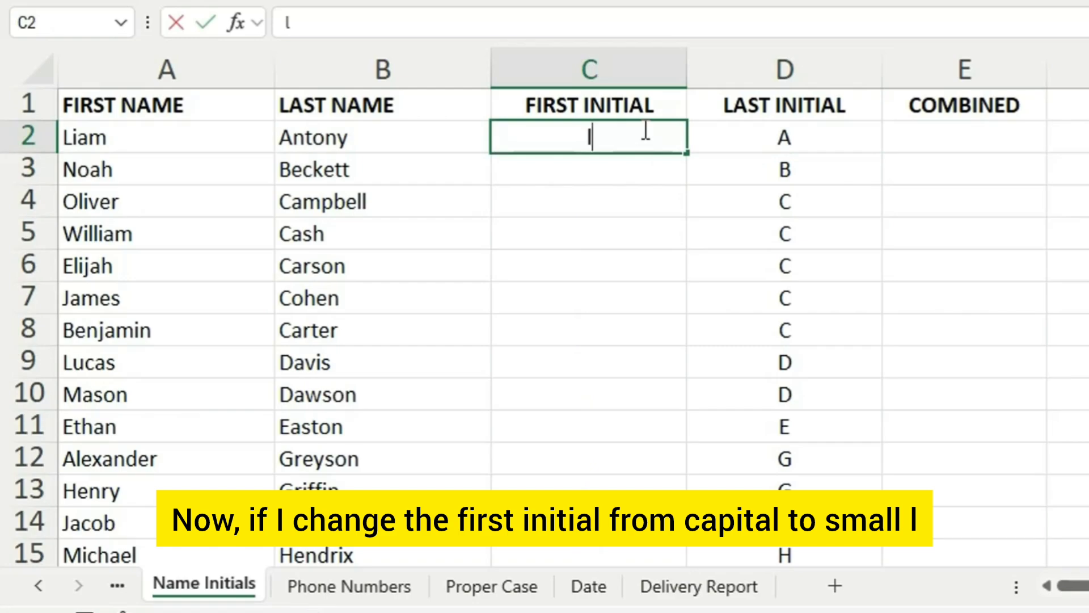
pyautogui.click(631, 173)
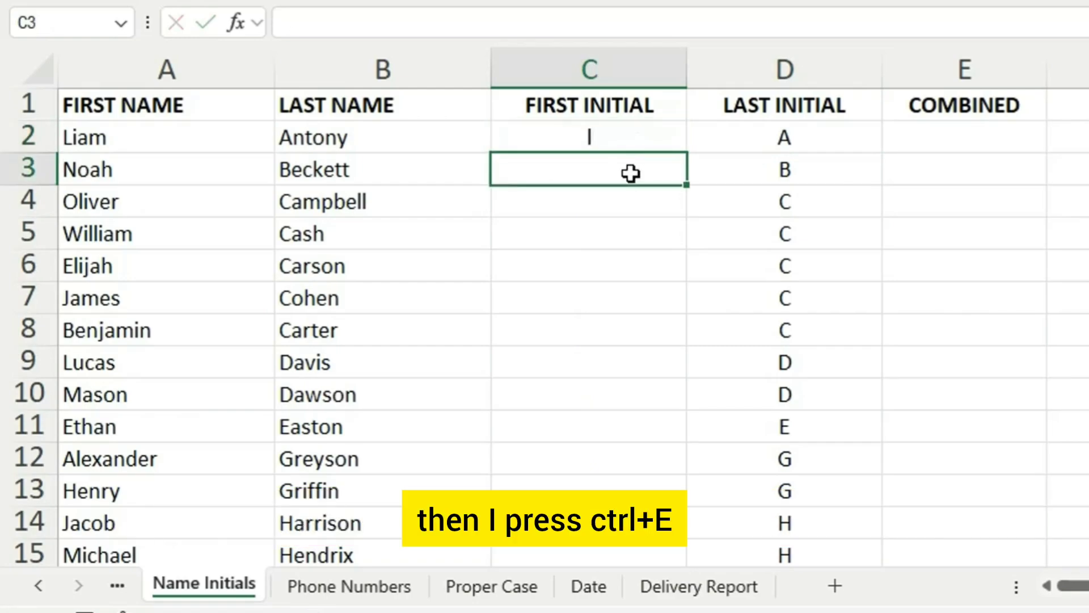
pyautogui.hotkey('ctrl', 'e')
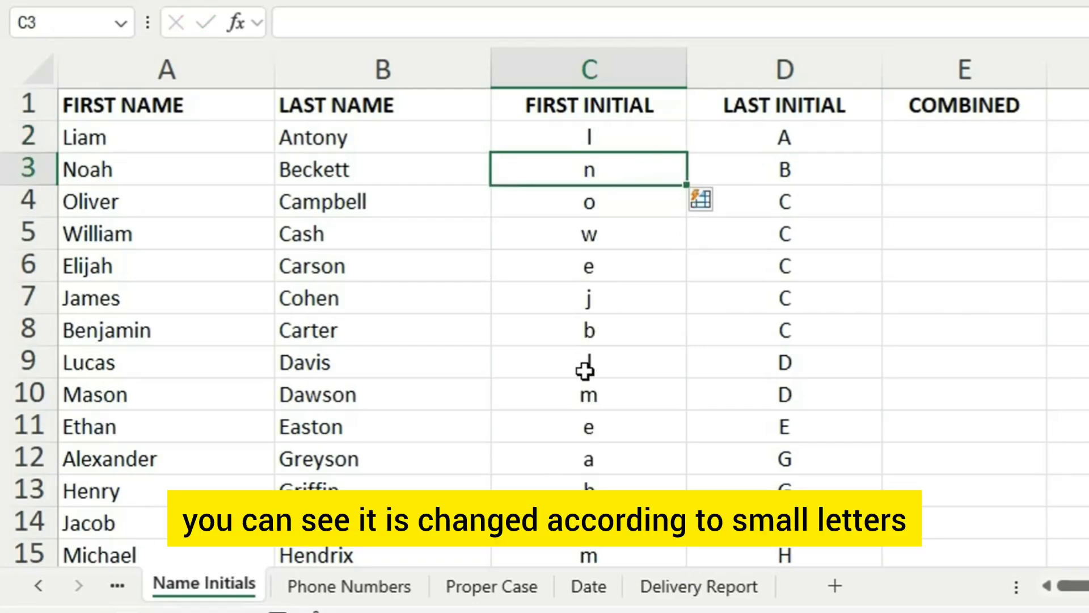
pyautogui.scroll(-2, 641, 240)
pyautogui.scroll(-6, 649, 469)
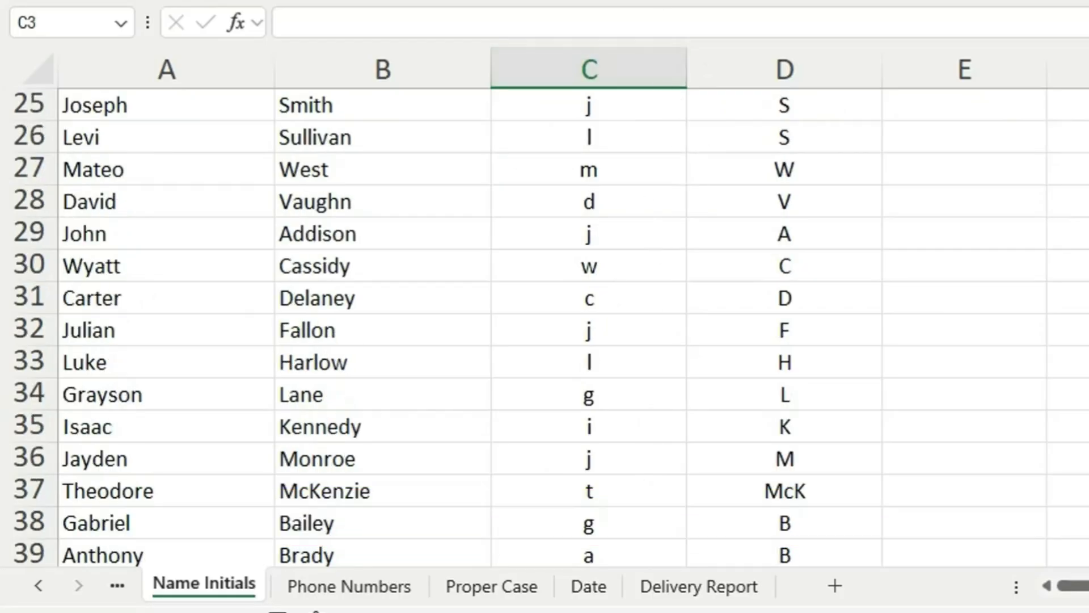
pyautogui.scroll(8, 662, 253)
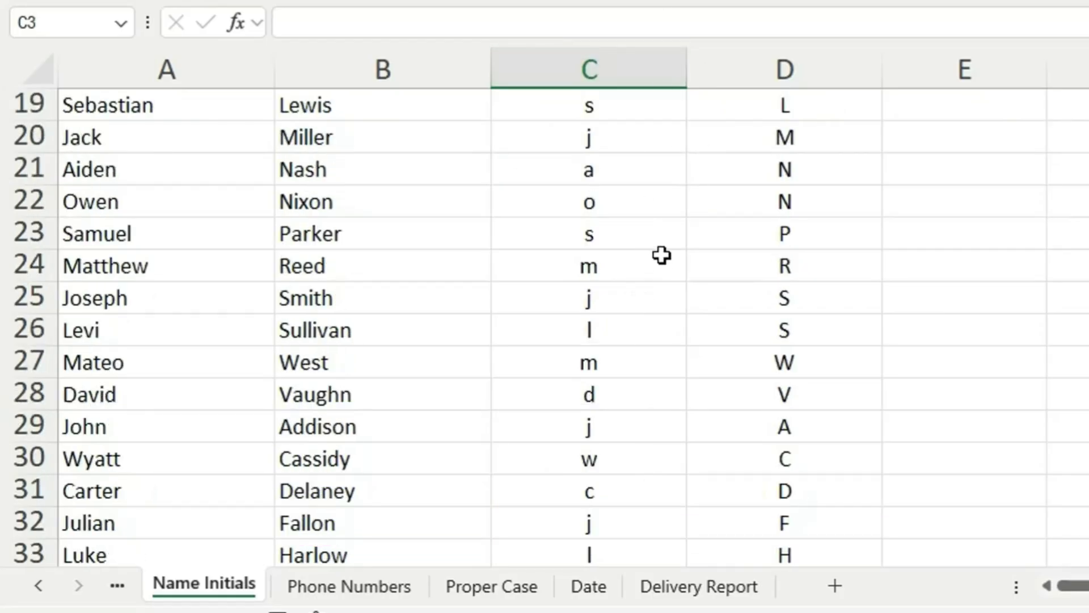
# - Enter LA in E2 and Flash Fill the rest of the Combined column with both initials from E3
pyautogui.click(955, 135)
pyautogui.doubleClick(983, 136)
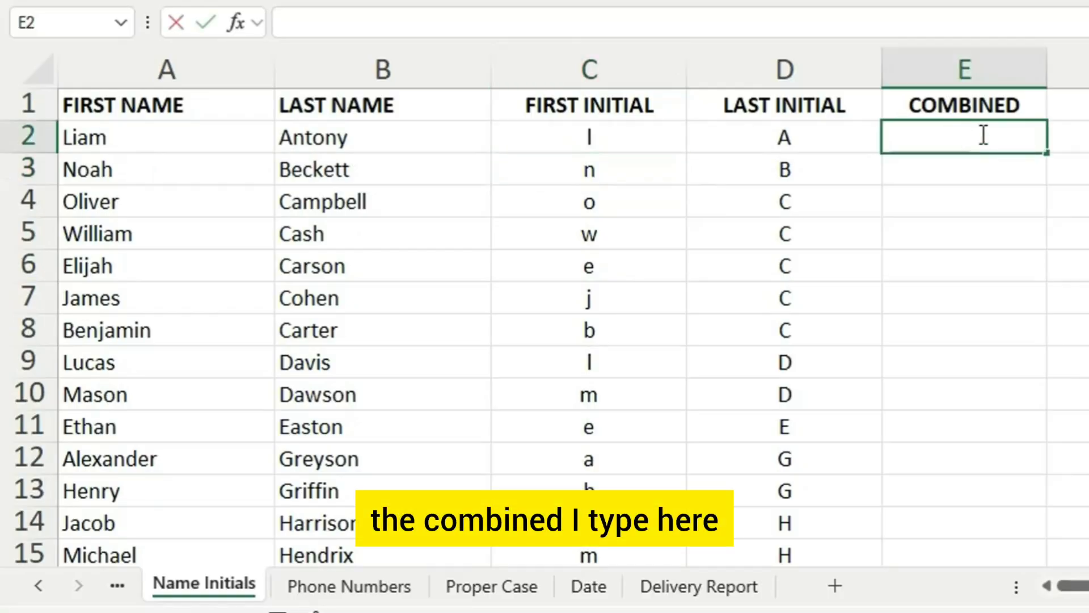
pyautogui.write('LA')
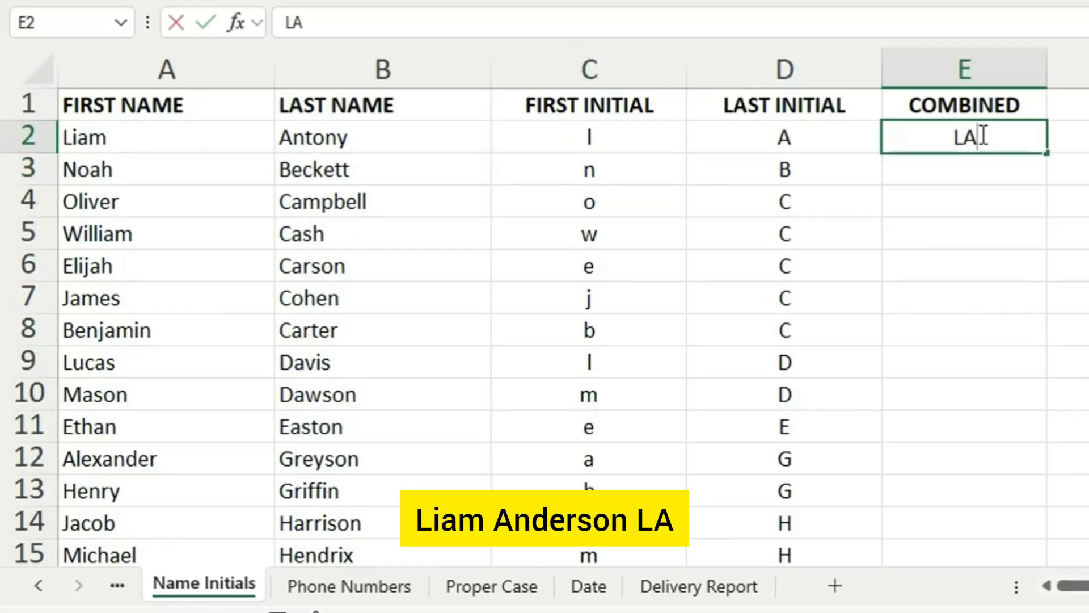
pyautogui.press('Return')
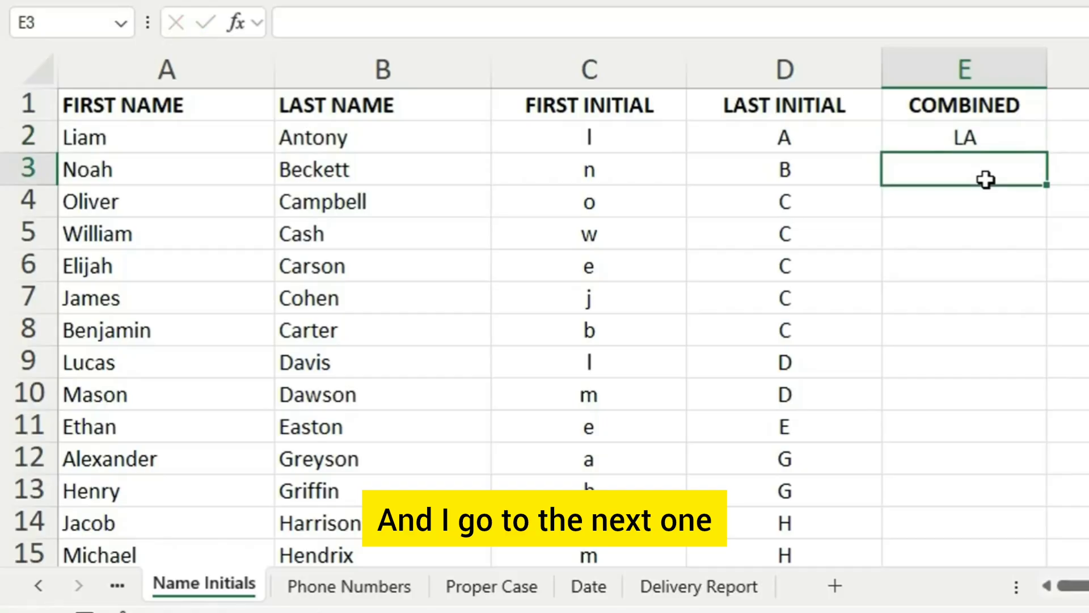
pyautogui.hotkey('ctrl', 'e')
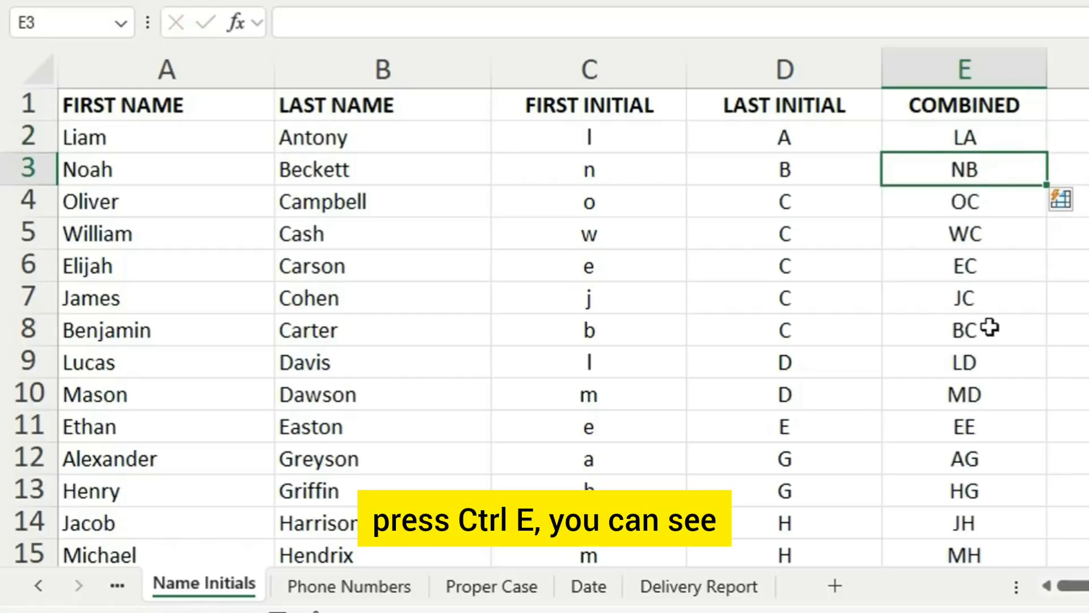
pyautogui.scroll(-3, 964, 349)
pyautogui.scroll(3, 980, 348)
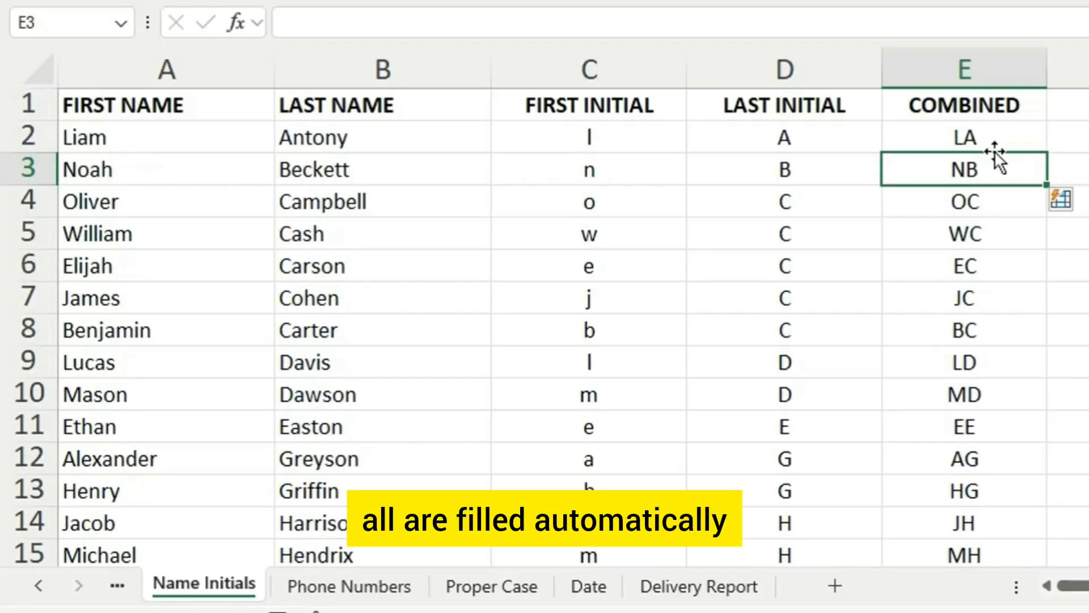
pyautogui.click(993, 149)
pyautogui.click(989, 168)
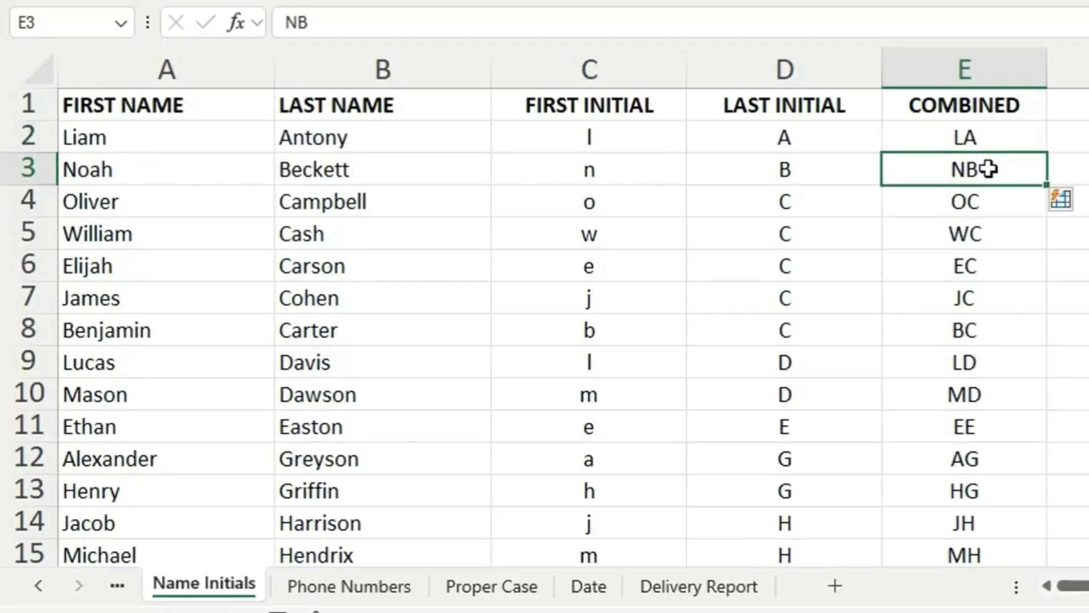
pyautogui.click(1003, 213)
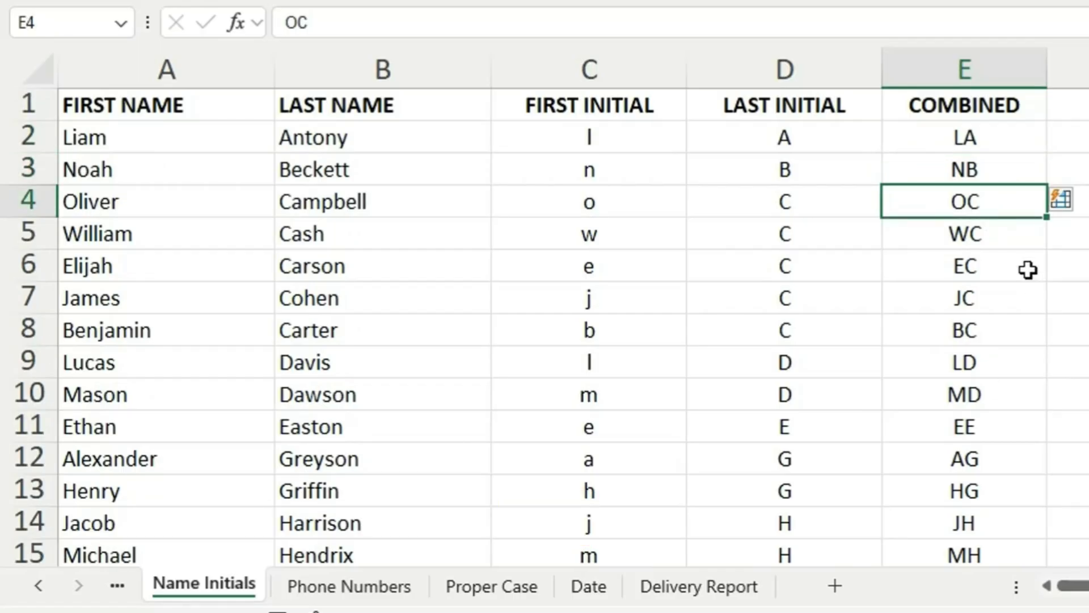
# - On the Phone Numbers sheet, enter the first contact number in B2 hyphenated as 3-3-4 digits and Flash Fill the column from B3
pyautogui.click(348, 586)
pyautogui.doubleClick(179, 137)
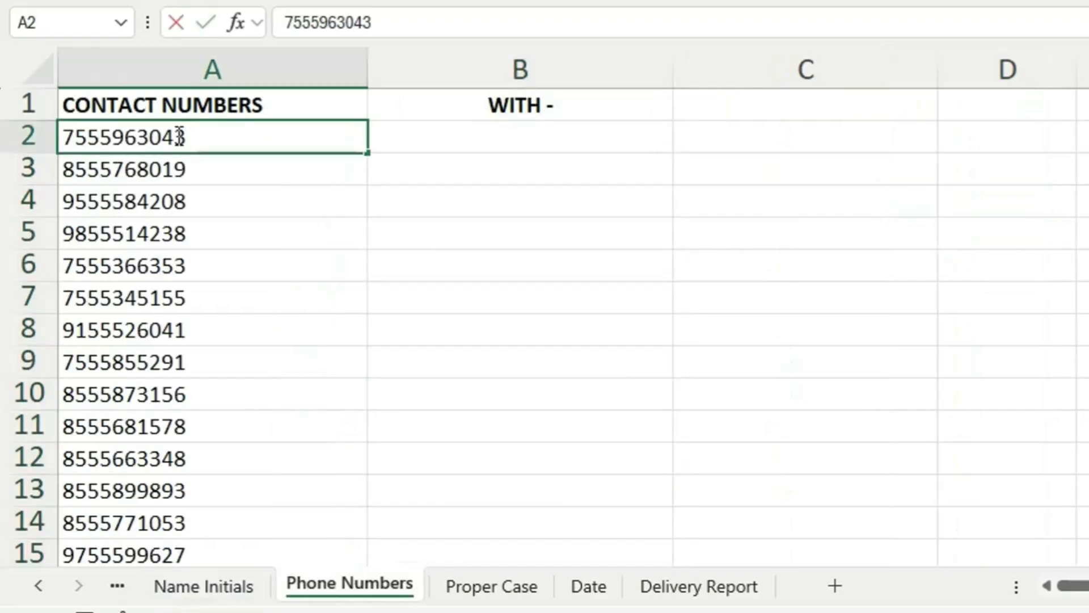
pyautogui.click(548, 139)
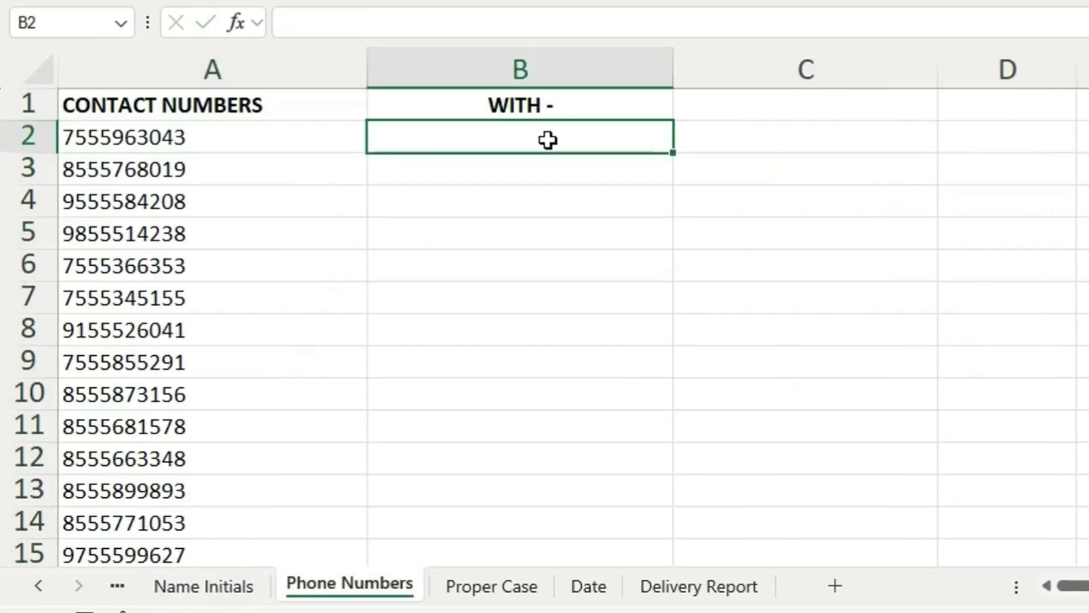
pyautogui.doubleClick(549, 140)
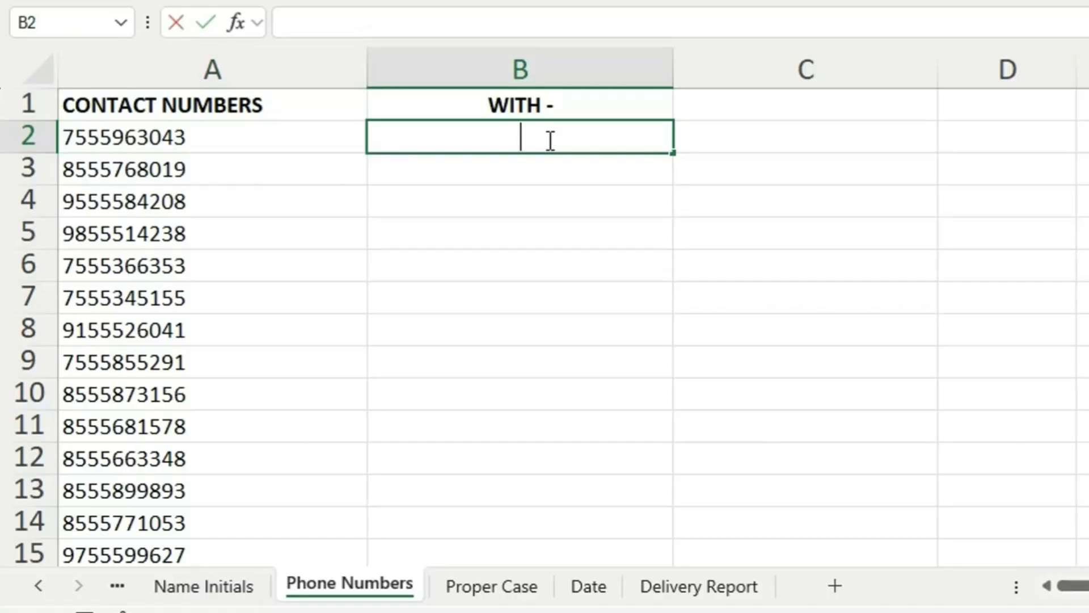
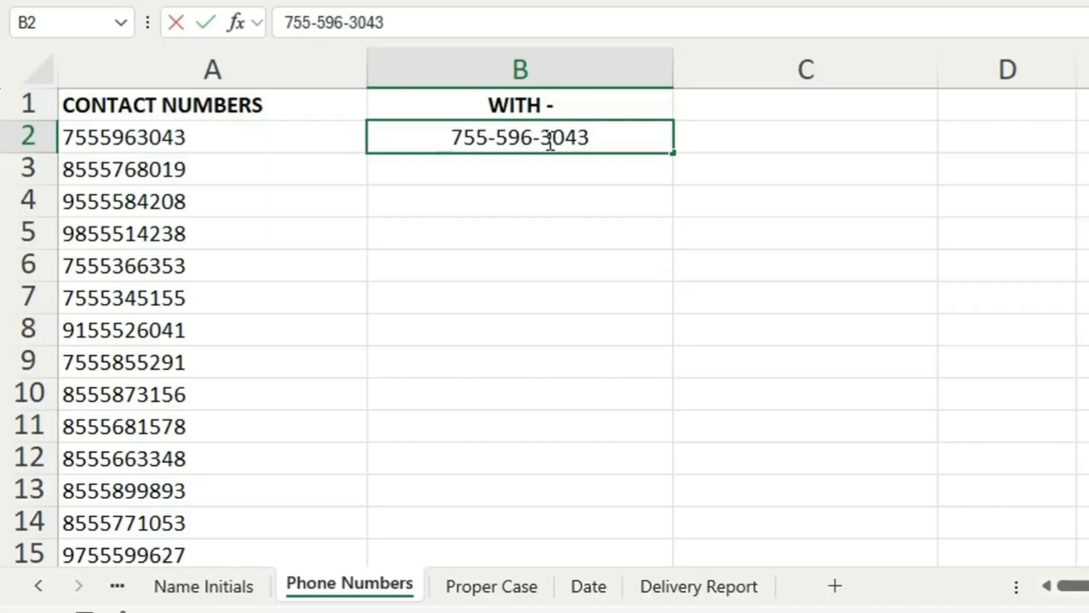
pyautogui.click(564, 165)
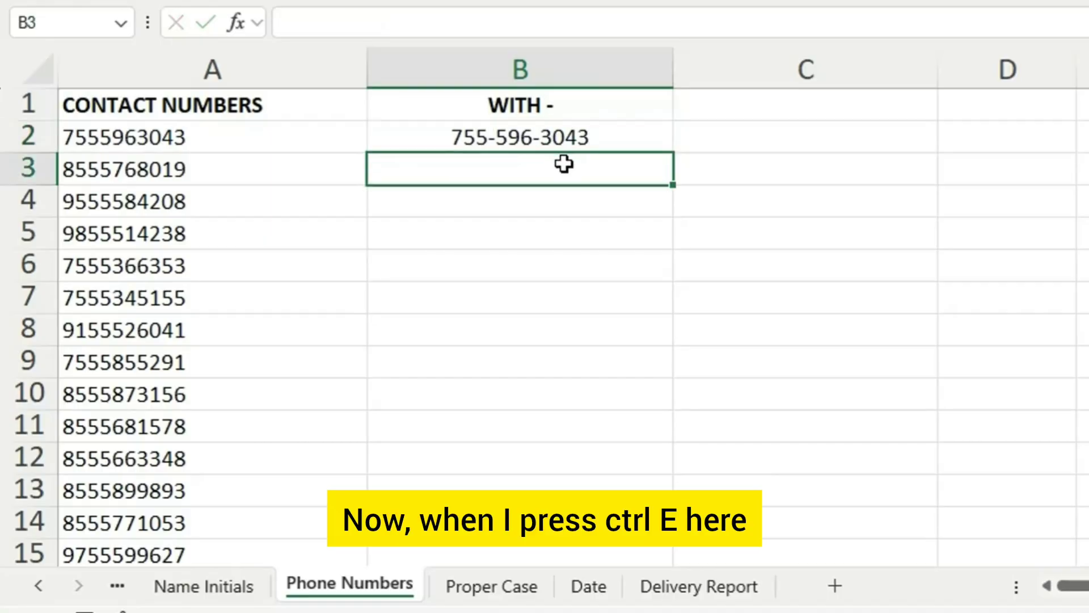
pyautogui.hotkey('ctrl', 'e')
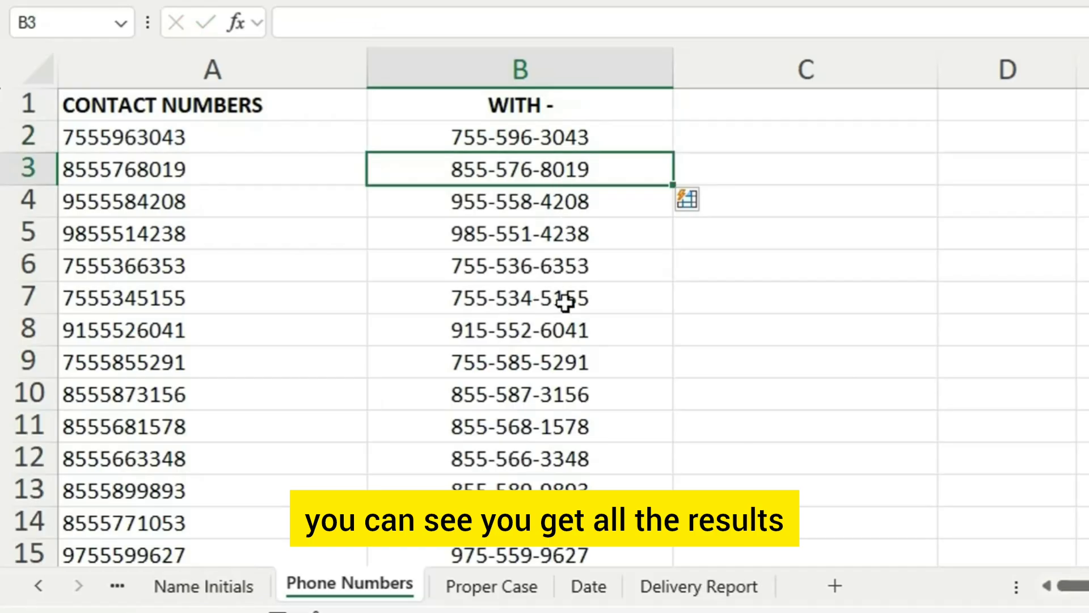
pyautogui.scroll(-10, 563, 306)
pyautogui.scroll(-4, 411, 127)
pyautogui.scroll(14, 649, 202)
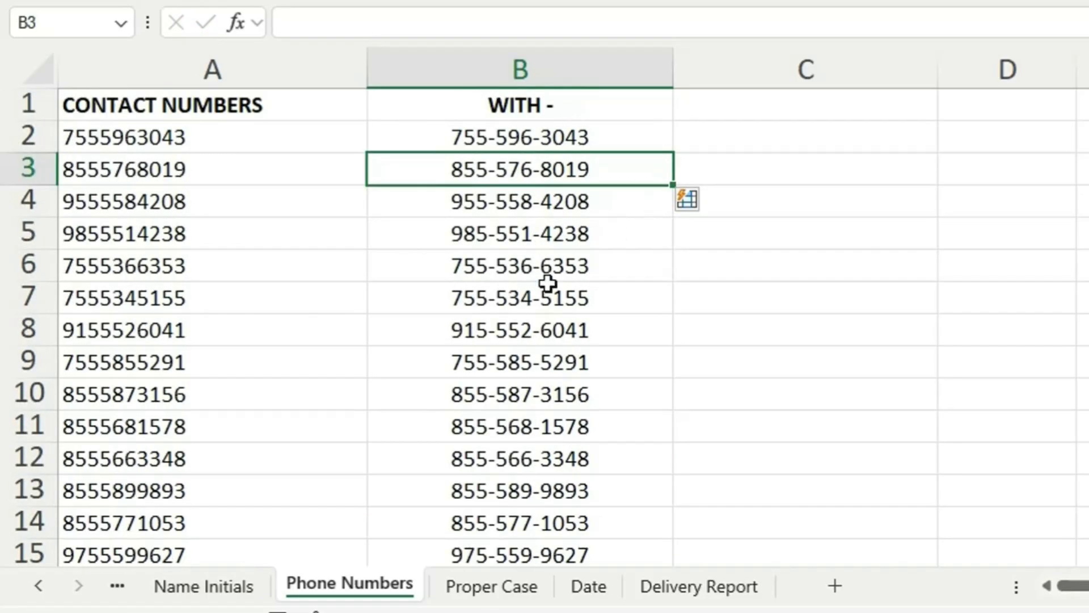
# - On the Proper Case sheet, examine the capitalisation of the first and last names in A2:B10
pyautogui.click(503, 588)
pyautogui.click(173, 142)
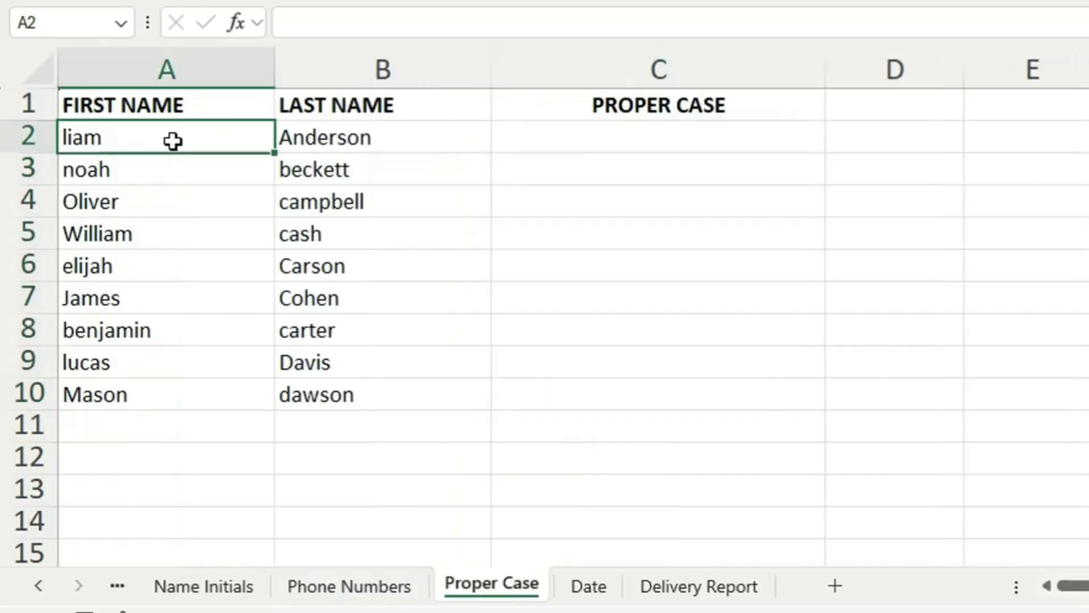
pyautogui.click(338, 137)
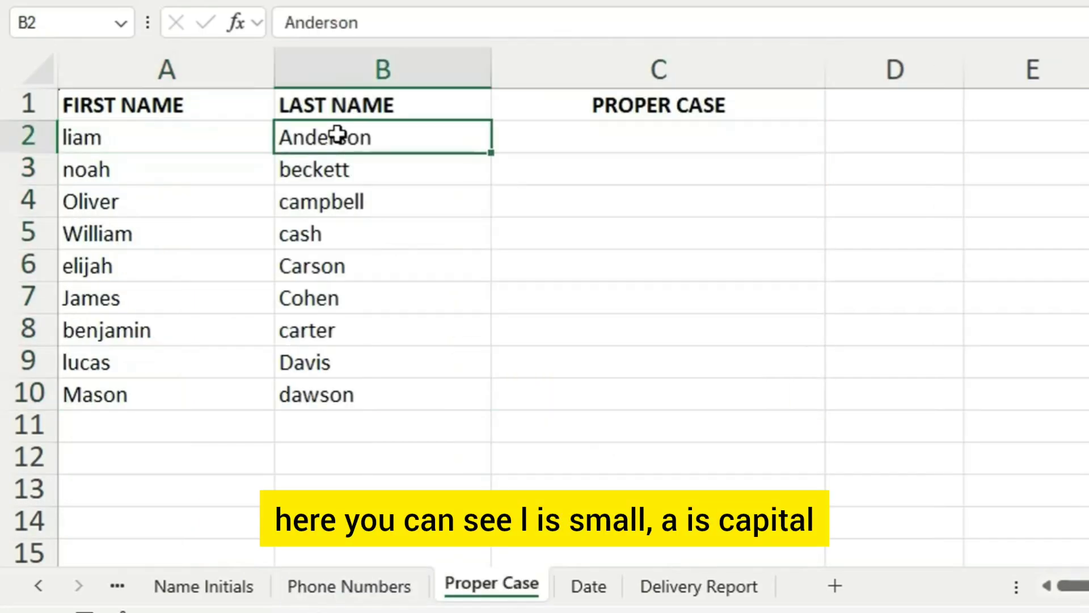
pyautogui.click(117, 172)
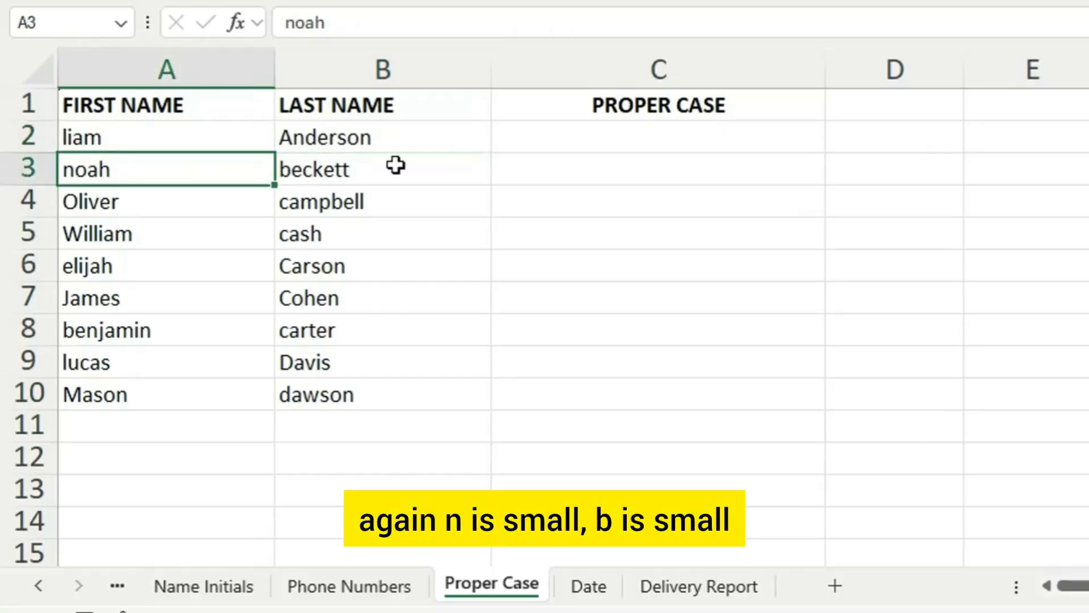
pyautogui.click(363, 173)
pyautogui.moveTo(170, 139); pyautogui.dragTo(438, 397)
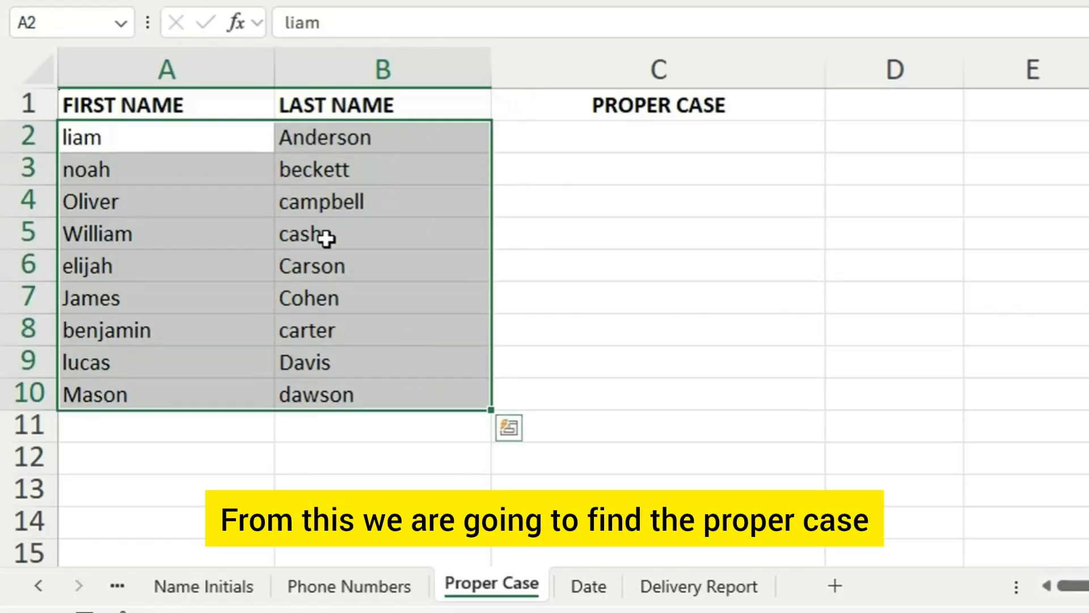
# - Enter the first person's full name in C2 with both words capitalised and Flash Fill the Proper Case column from C3
pyautogui.doubleClick(624, 137)
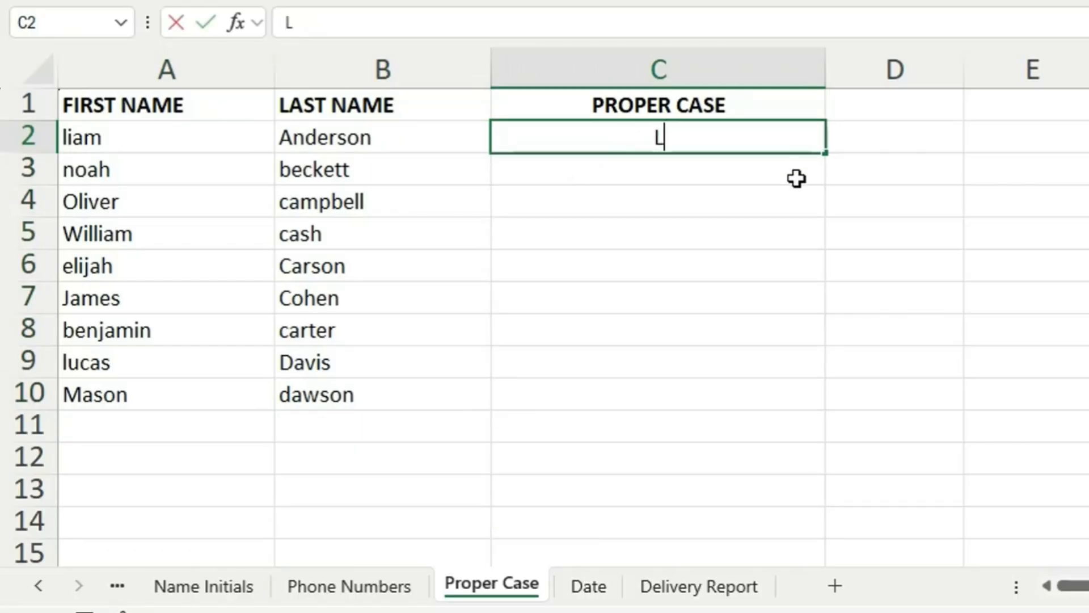
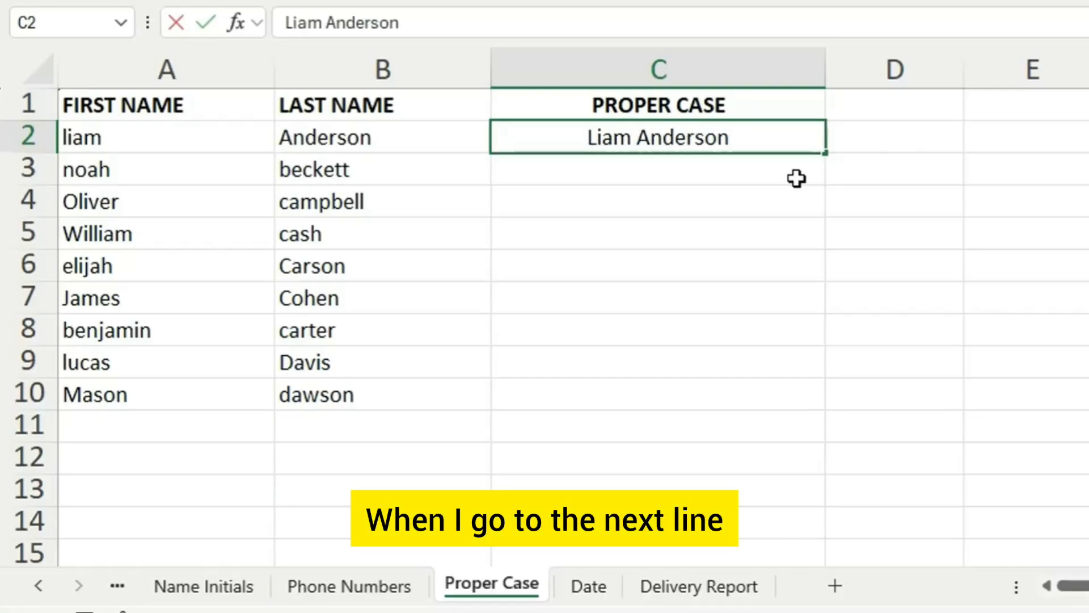
pyautogui.click(684, 173)
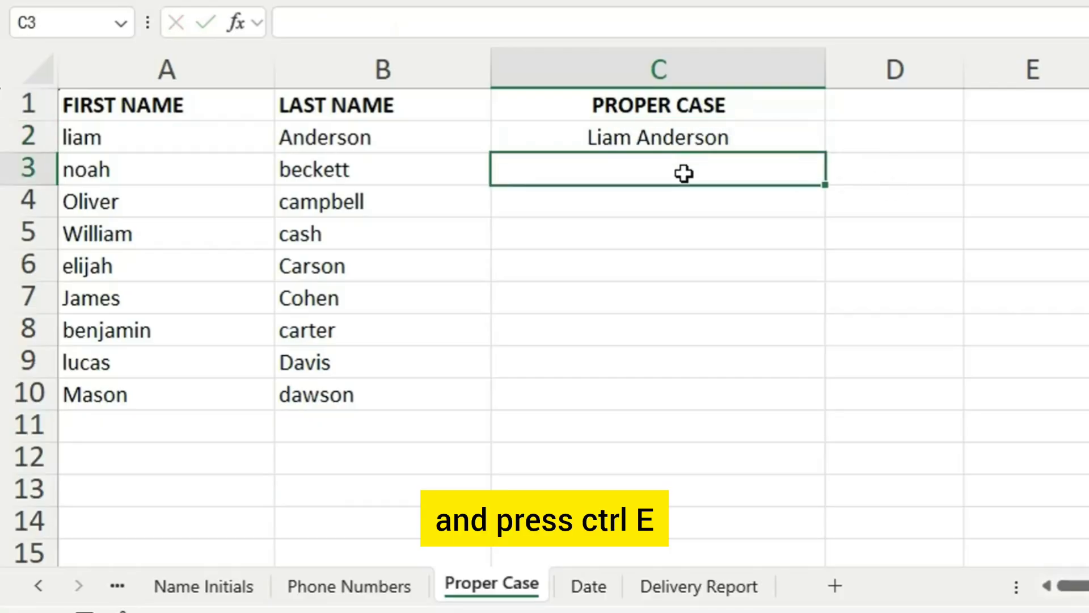
pyautogui.hotkey('ctrl', 'e')
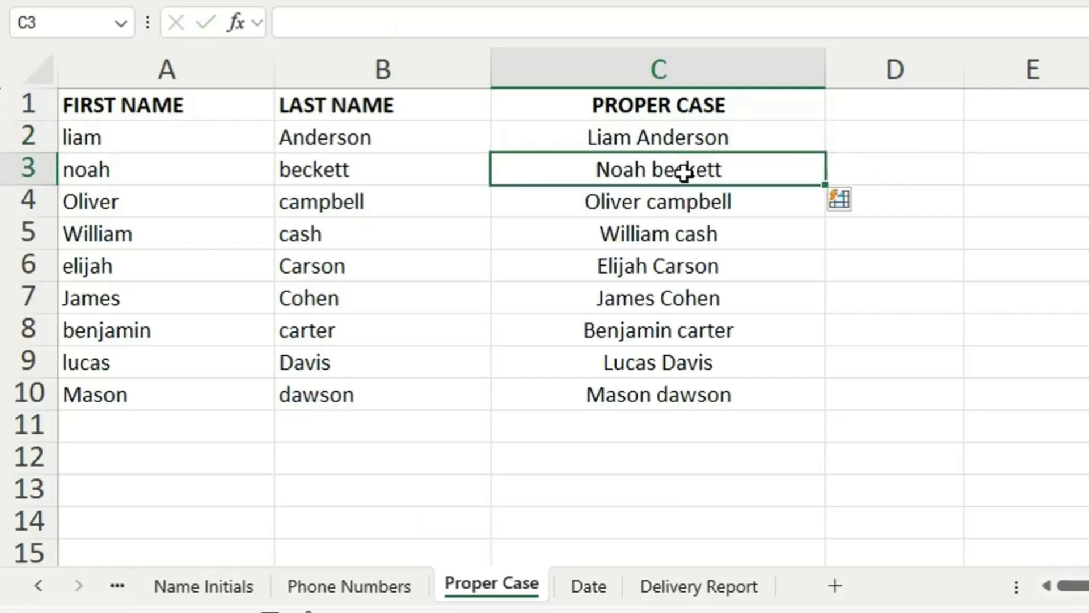
pyautogui.click(648, 201)
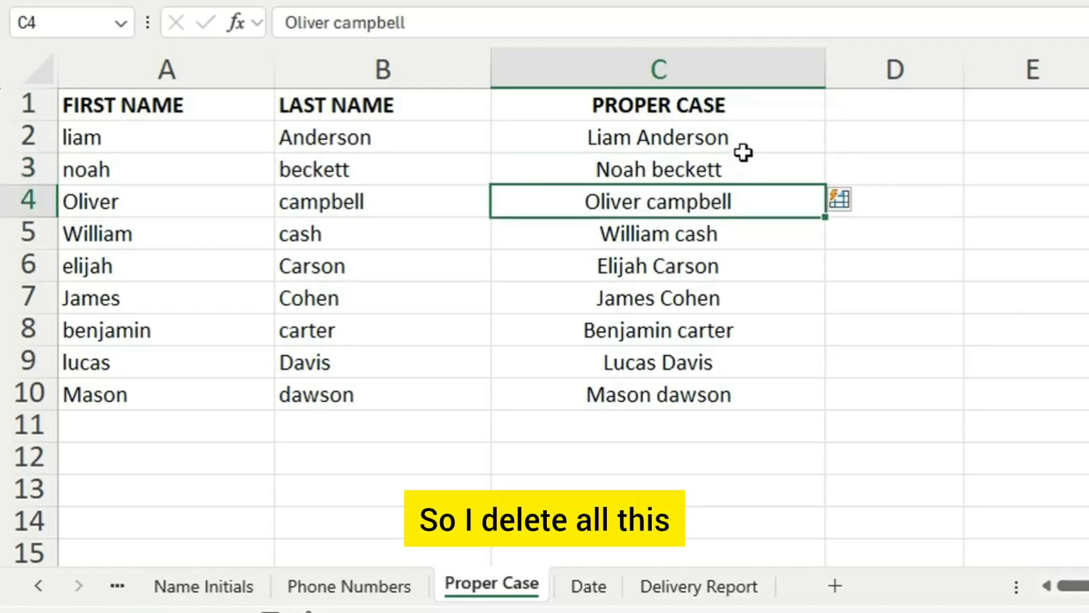
# - Clear C3:C10 and enter the second person's full name in C3 with both words capitalised
pyautogui.moveTo(754, 168); pyautogui.dragTo(763, 389)
pyautogui.press('Delete')
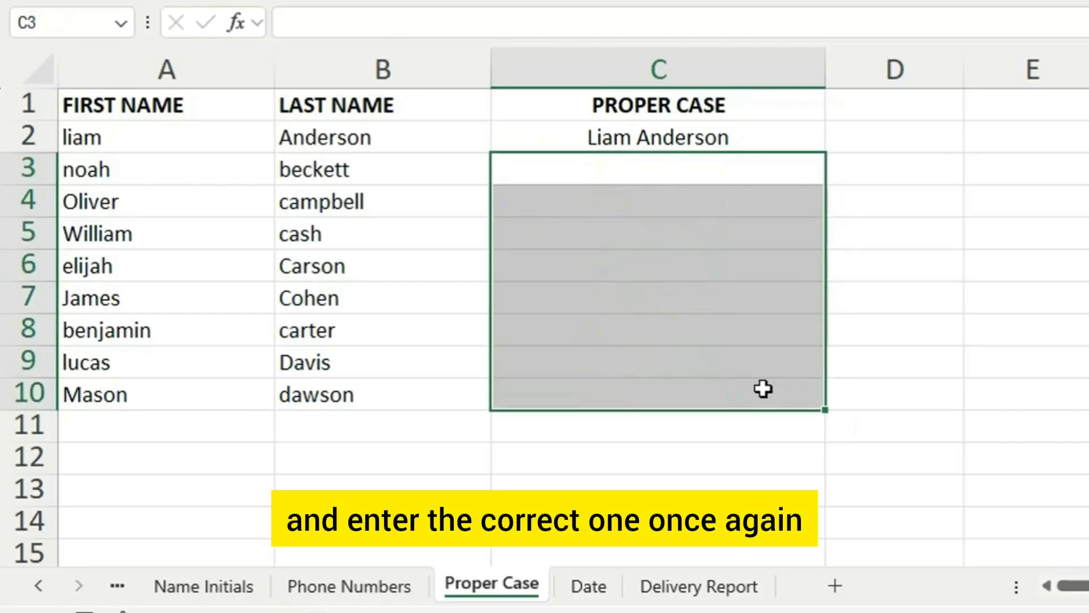
pyautogui.doubleClick(634, 167)
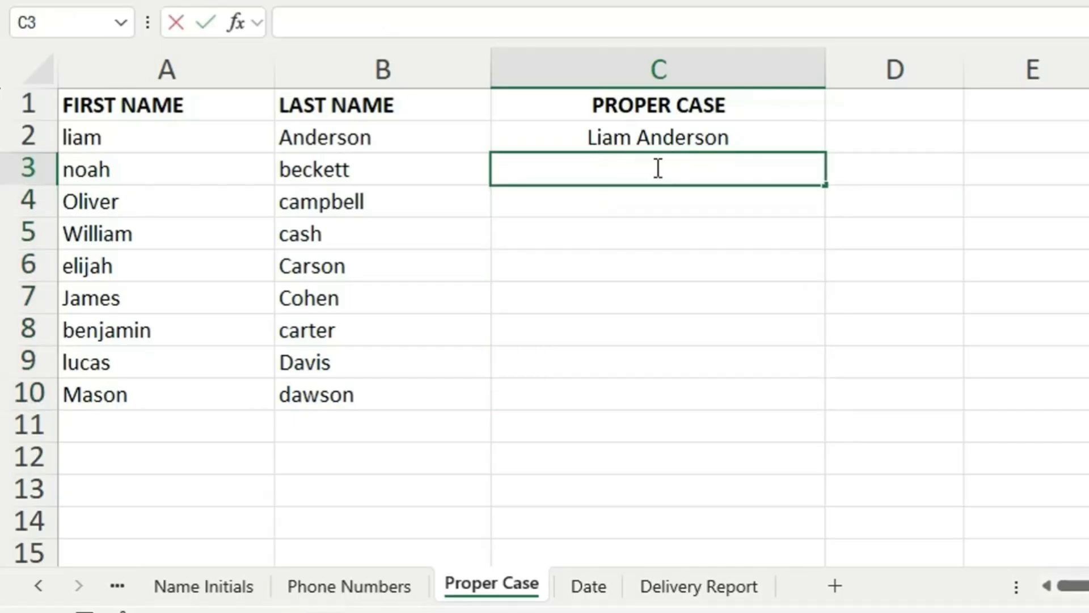
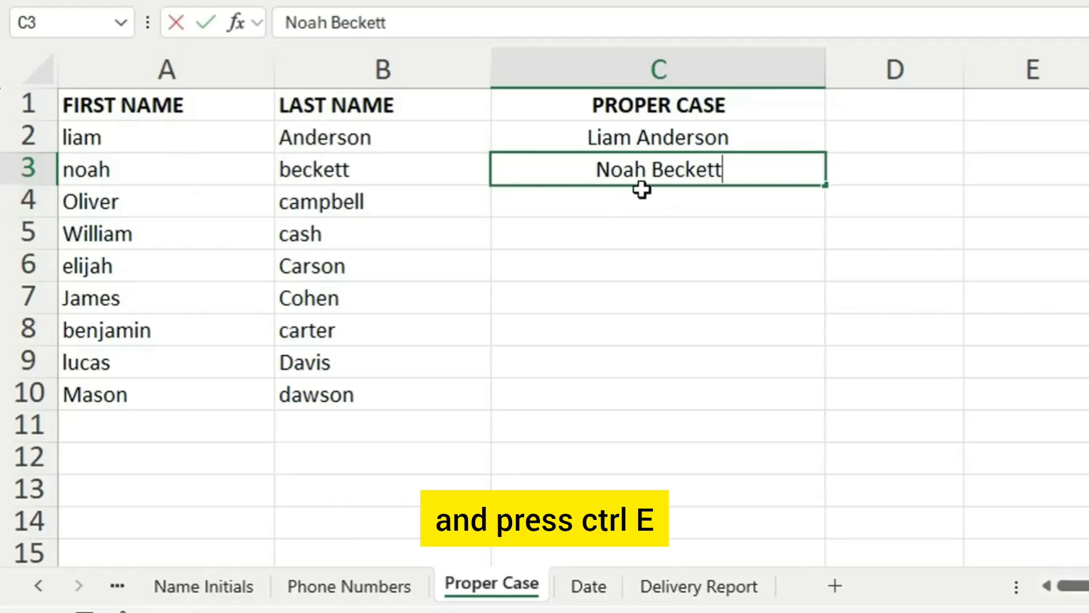
pyautogui.hotkey('ctrl', 'Return')
# - Flash Fill the rest of the Proper Case column from C4 using the two example names
pyautogui.click(769, 202)
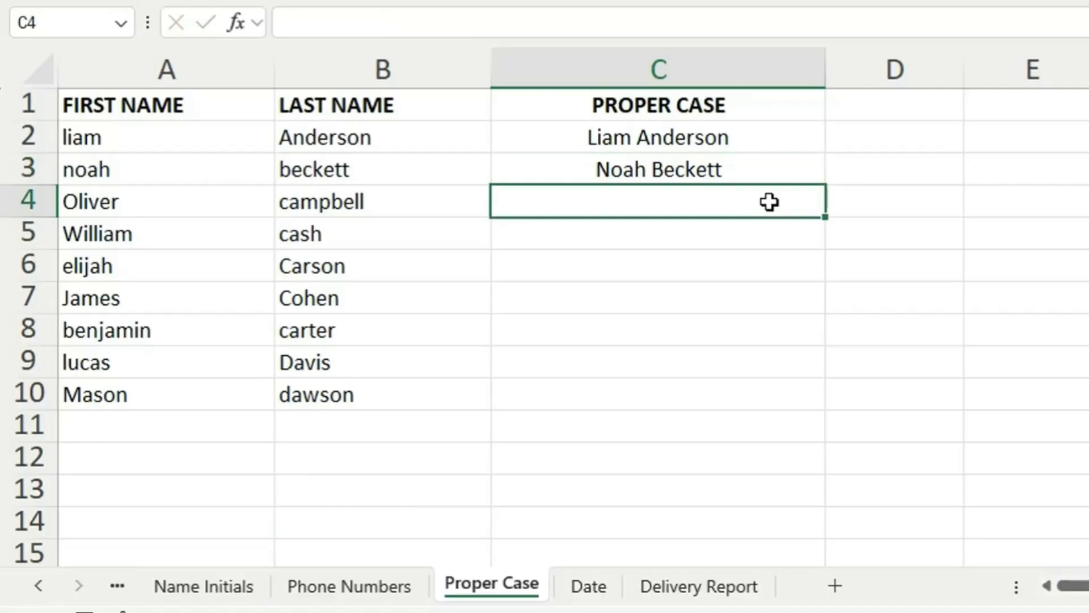
pyautogui.hotkey('ctrl', 'e')
pyautogui.click(774, 286)
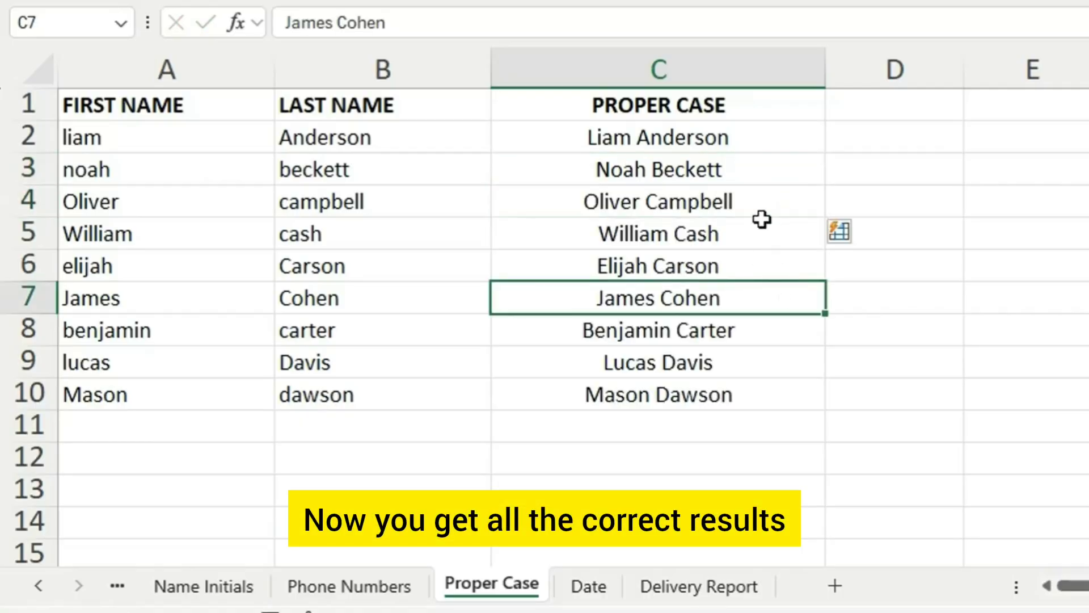
pyautogui.moveTo(757, 204); pyautogui.dragTo(726, 392)
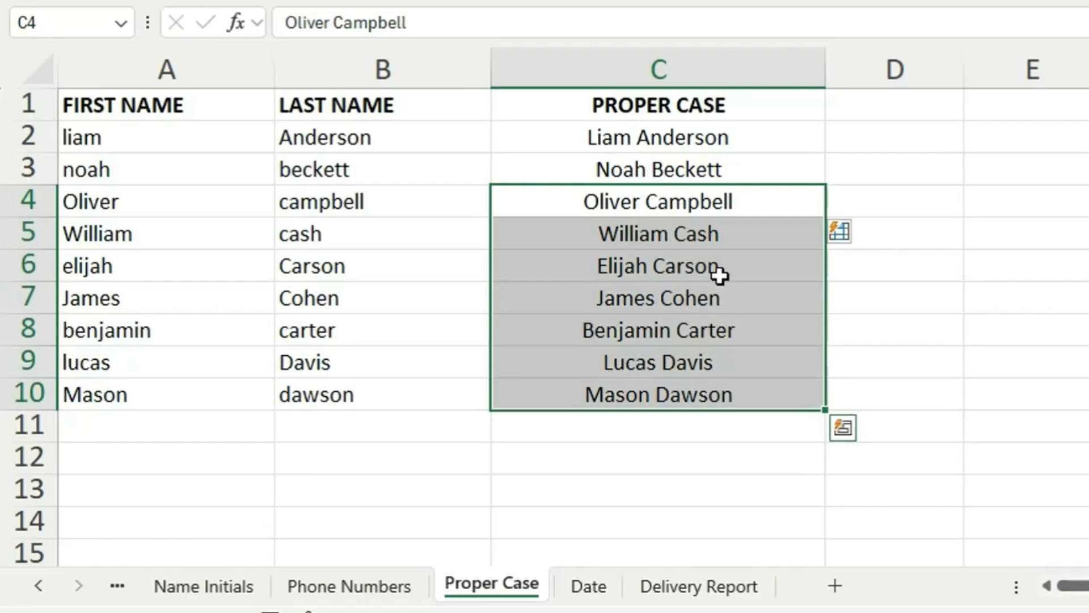
# - Open the Date sheet and select the first date in A2
pyautogui.click(588, 590)
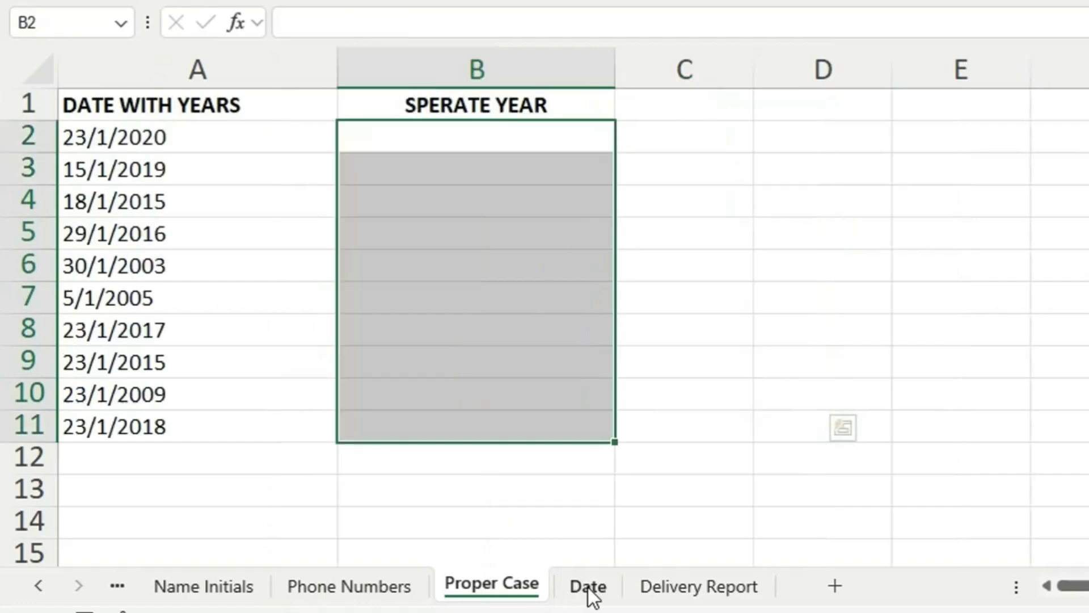
pyautogui.click(136, 135)
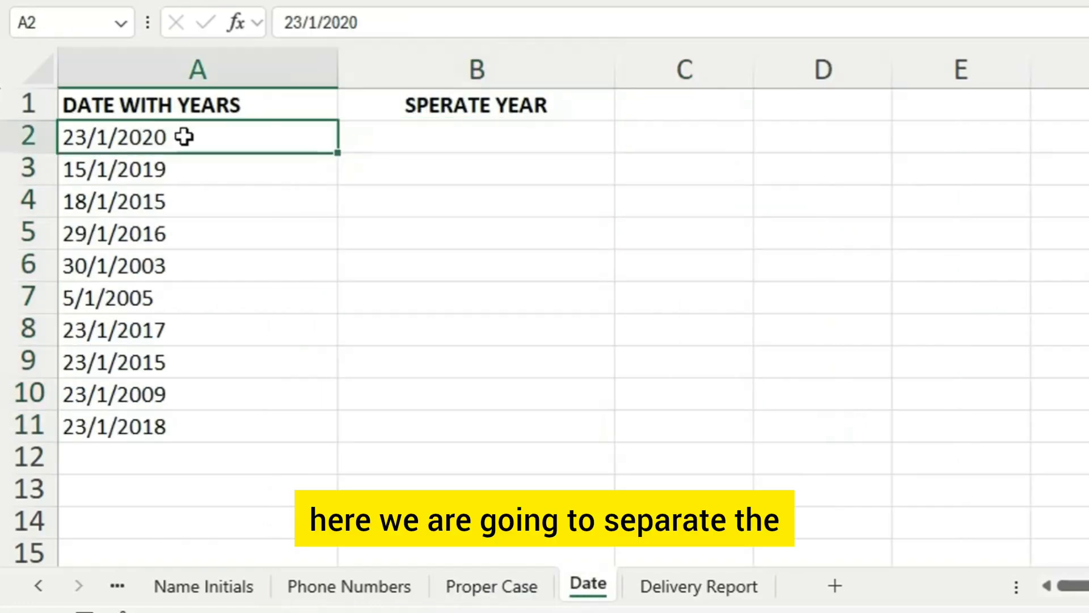
# - Try separating the days by entering 23 in B2 and Flash Filling from B3, and clear B2:B11
pyautogui.doubleClick(454, 142)
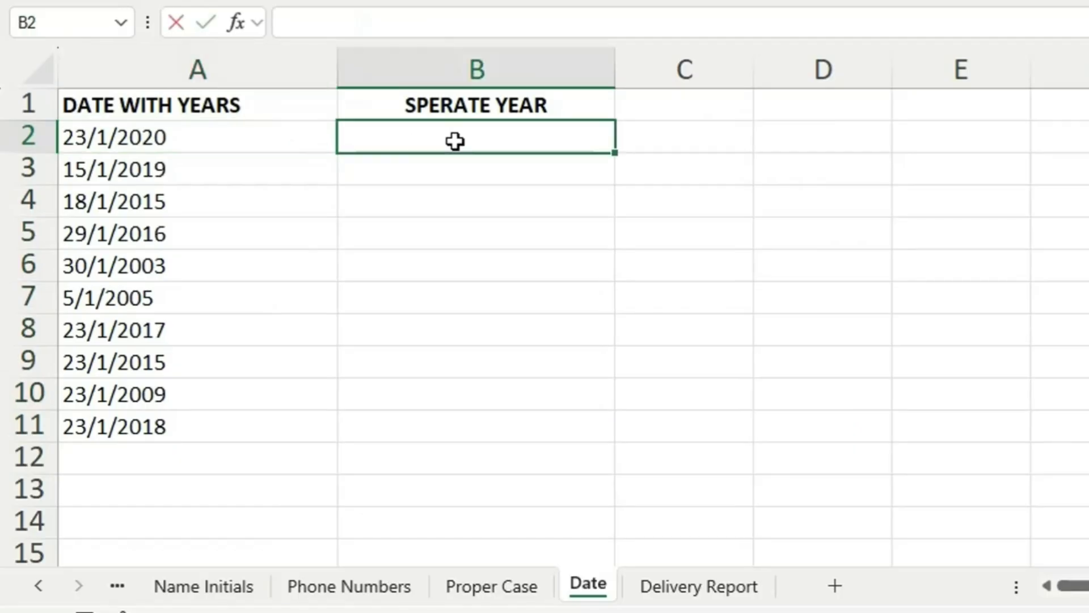
pyautogui.write('23')
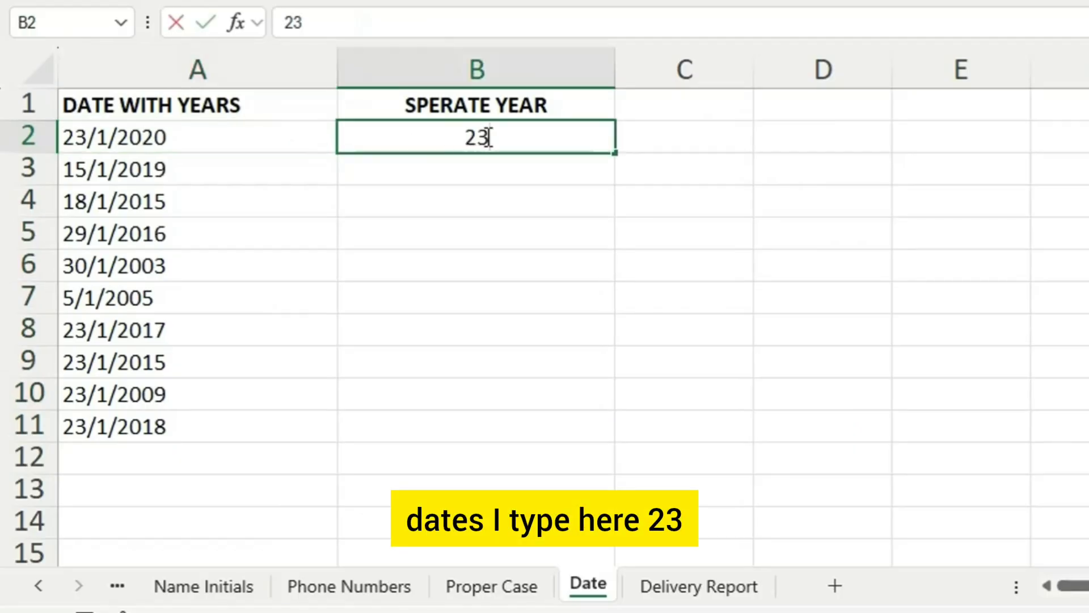
pyautogui.click(528, 173)
pyautogui.hotkey('ctrl', 'e')
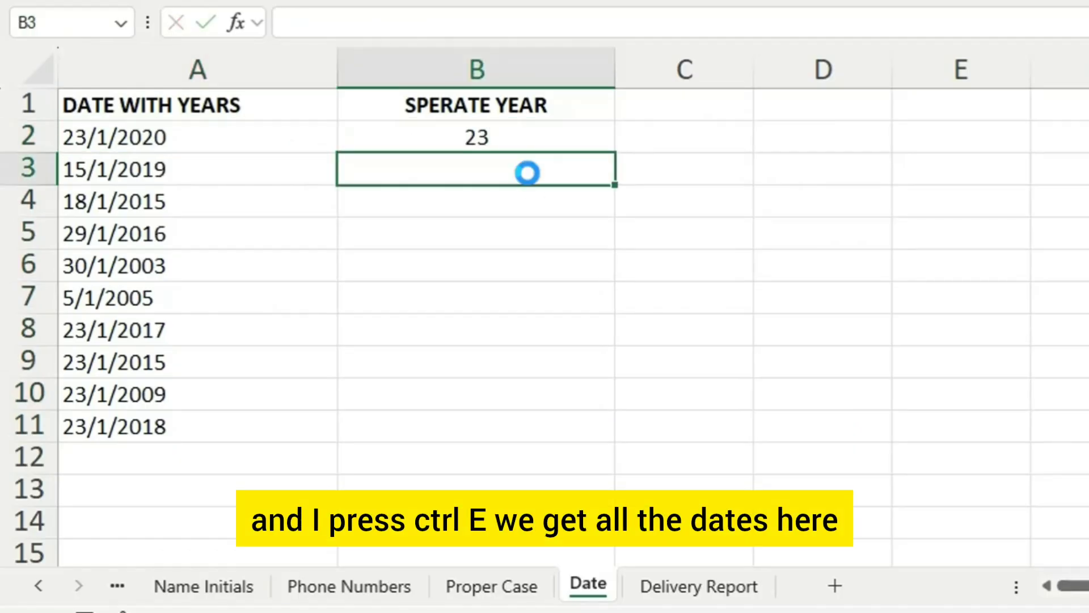
pyautogui.moveTo(545, 141); pyautogui.dragTo(538, 434)
pyautogui.click(689, 232)
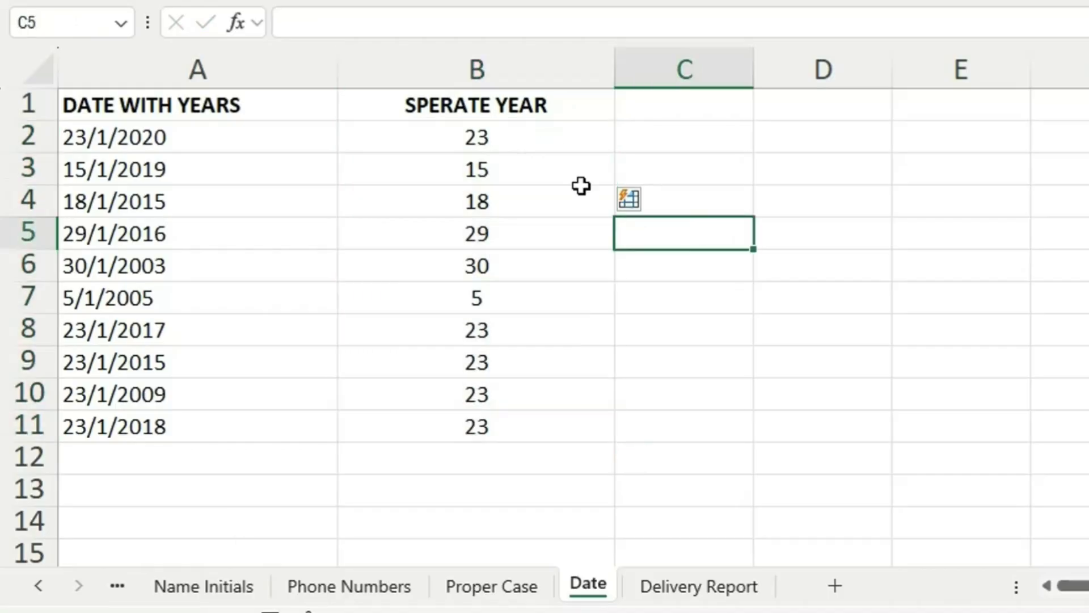
pyautogui.moveTo(523, 137); pyautogui.dragTo(550, 420)
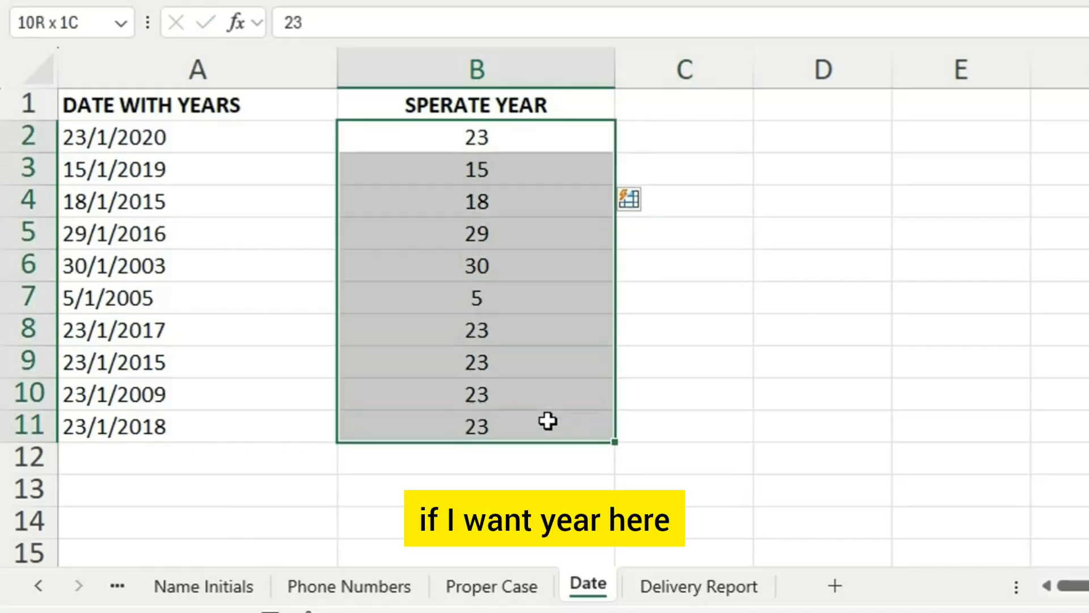
pyautogui.press('Delete')
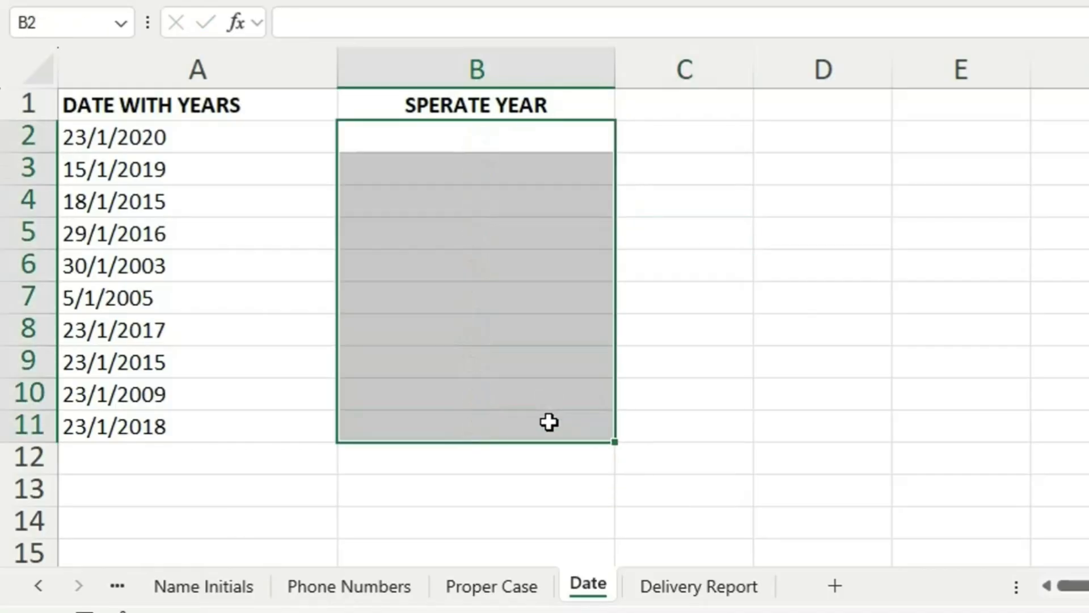
# - Enter 2020 in B2 and Flash Fill the years down the rest of the column from B3
pyautogui.doubleClick(506, 131)
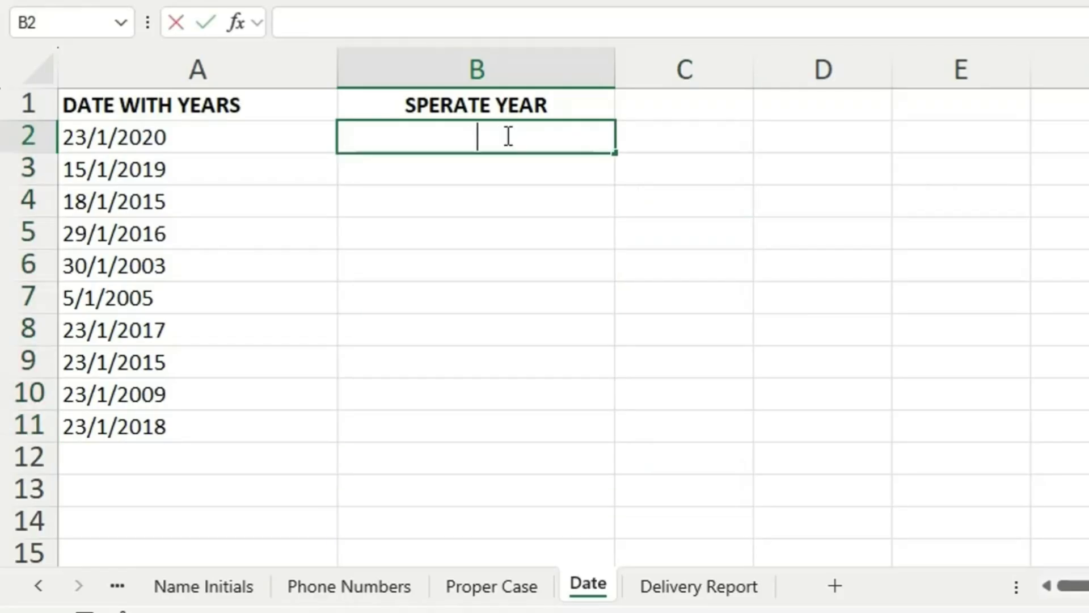
pyautogui.write('2020')
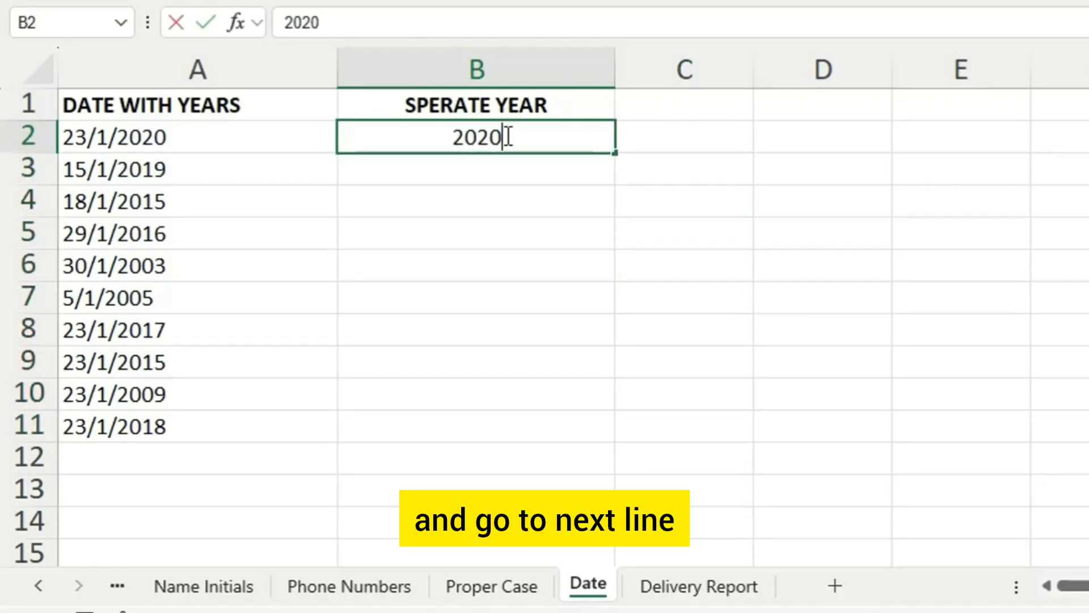
pyautogui.press('Return')
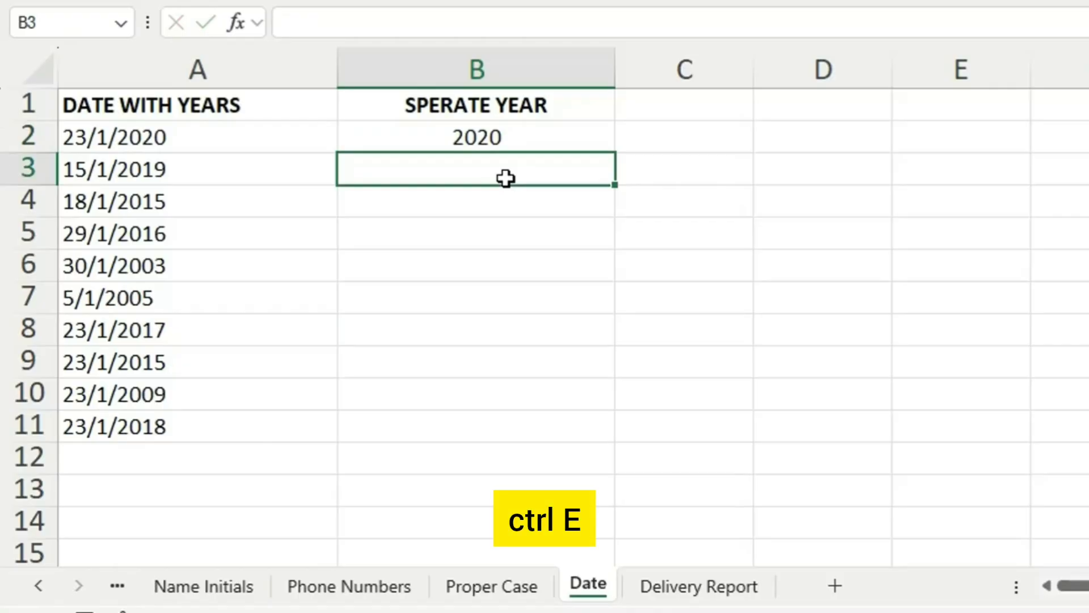
pyautogui.hotkey('ctrl', 'e')
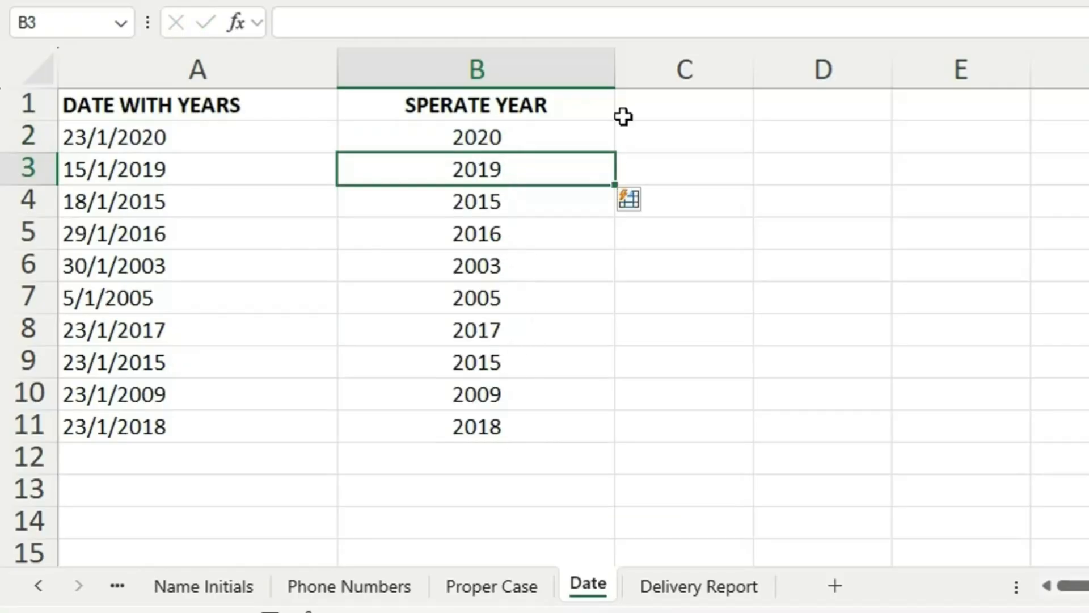
# - On the Delivery Report sheet, enter D in B2 and Flash Fill the delivery status down the column from B3
pyautogui.click(719, 594)
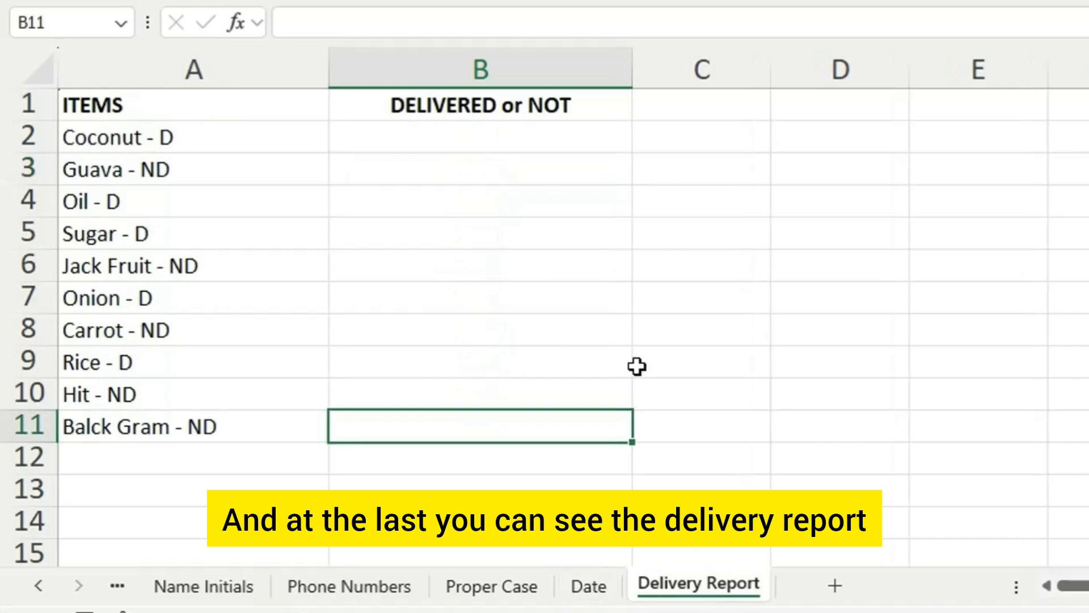
pyautogui.click(470, 109)
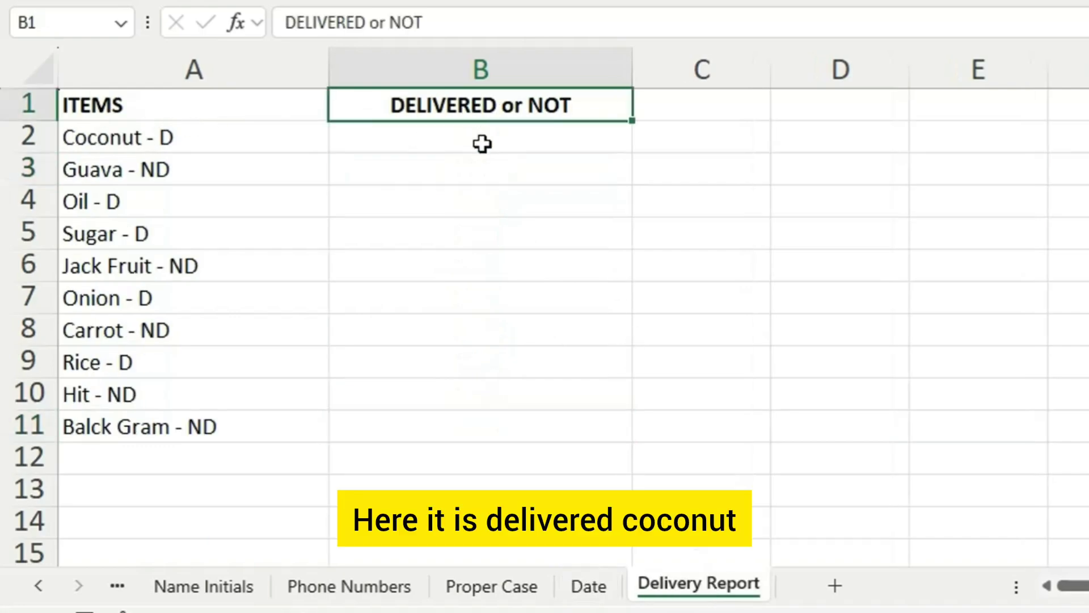
pyautogui.click(485, 139)
pyautogui.doubleClick(494, 147)
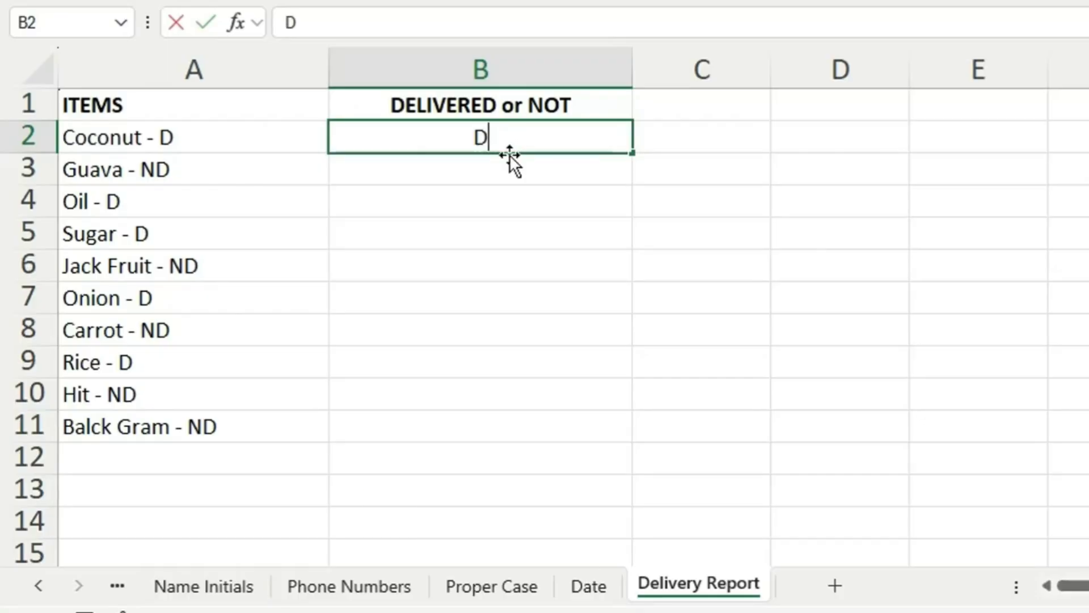
pyautogui.press('Return')
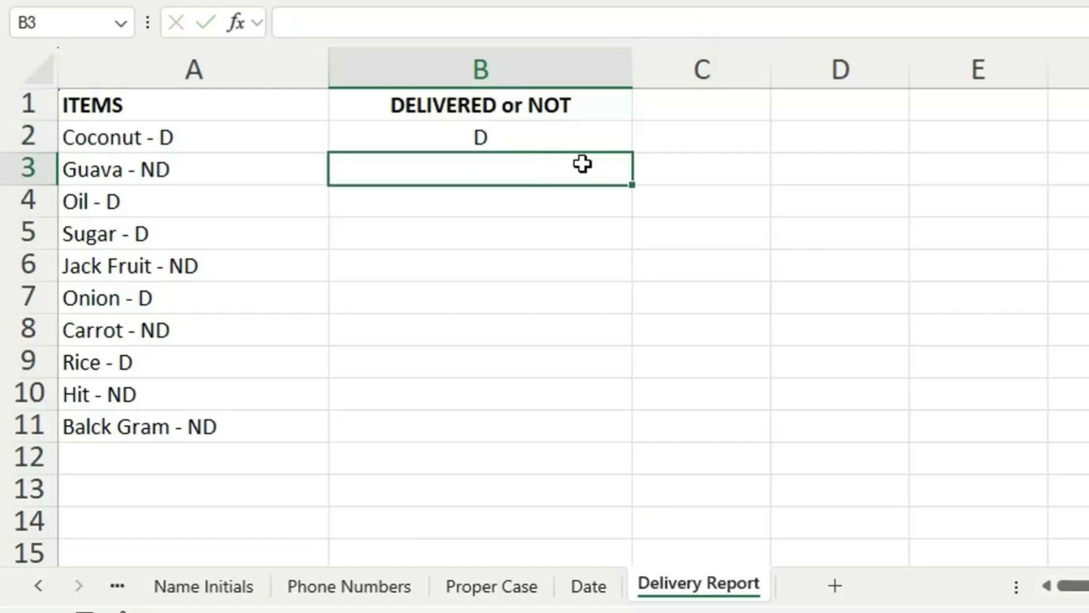
pyautogui.hotkey('ctrl', 'e')
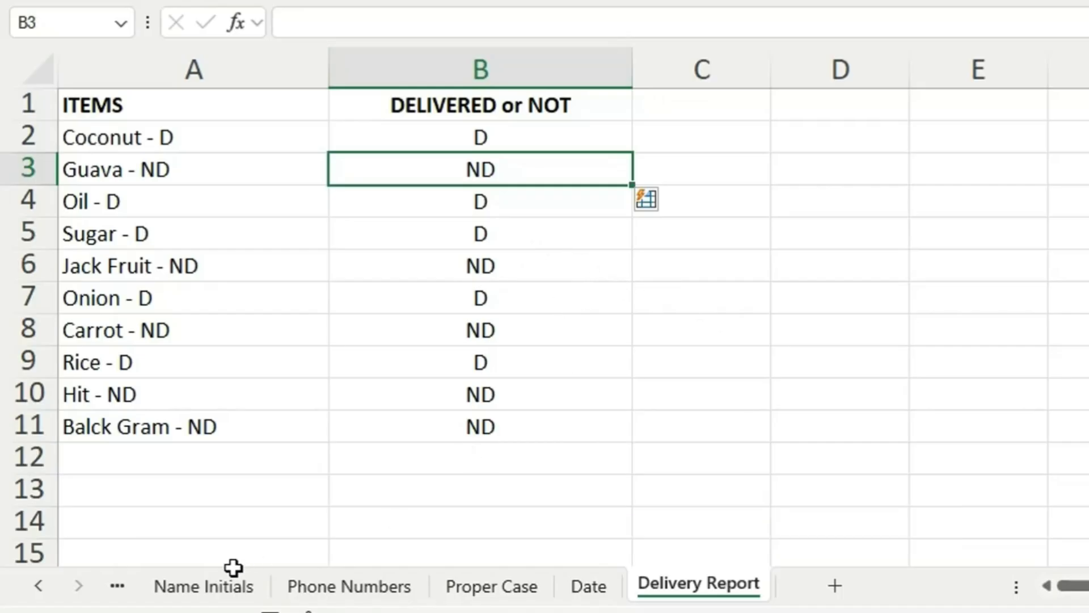
# - On the Name Initials sheet, replace the last name in B2 with a different last name starting with S
pyautogui.click(230, 587)
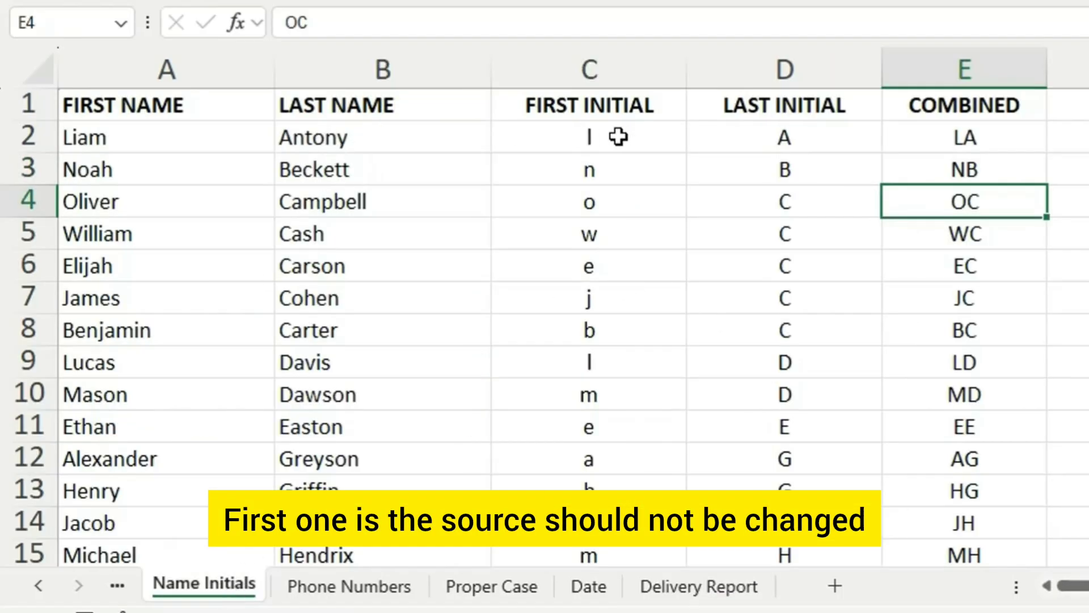
pyautogui.doubleClick(397, 139)
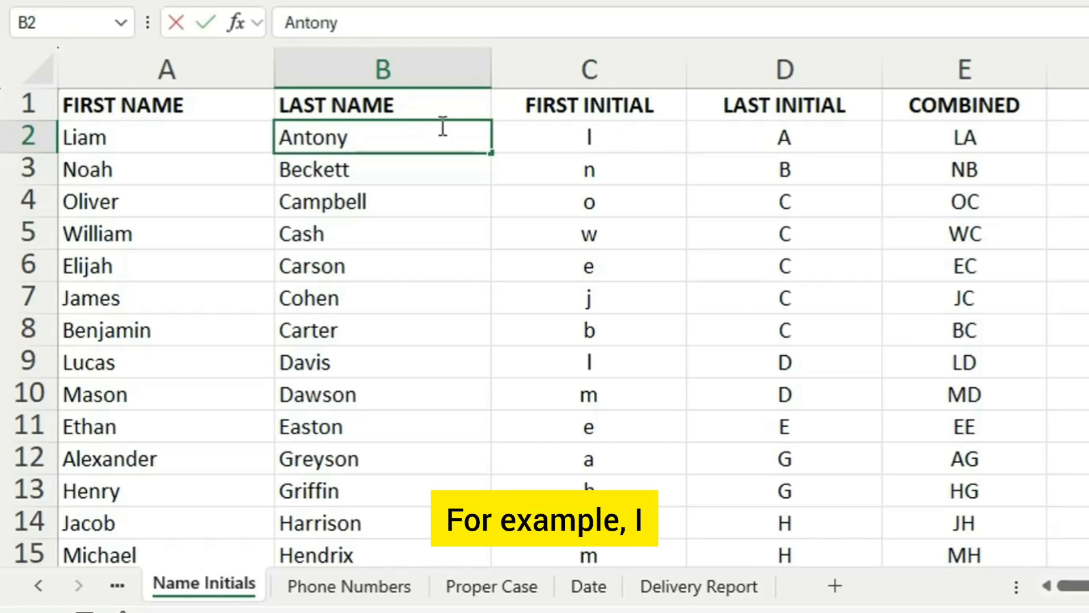
pyautogui.press('BackSpace')
pyautogui.press('BackSpace')
pyautogui.press('BackSpace')
pyautogui.press('BackSpace')
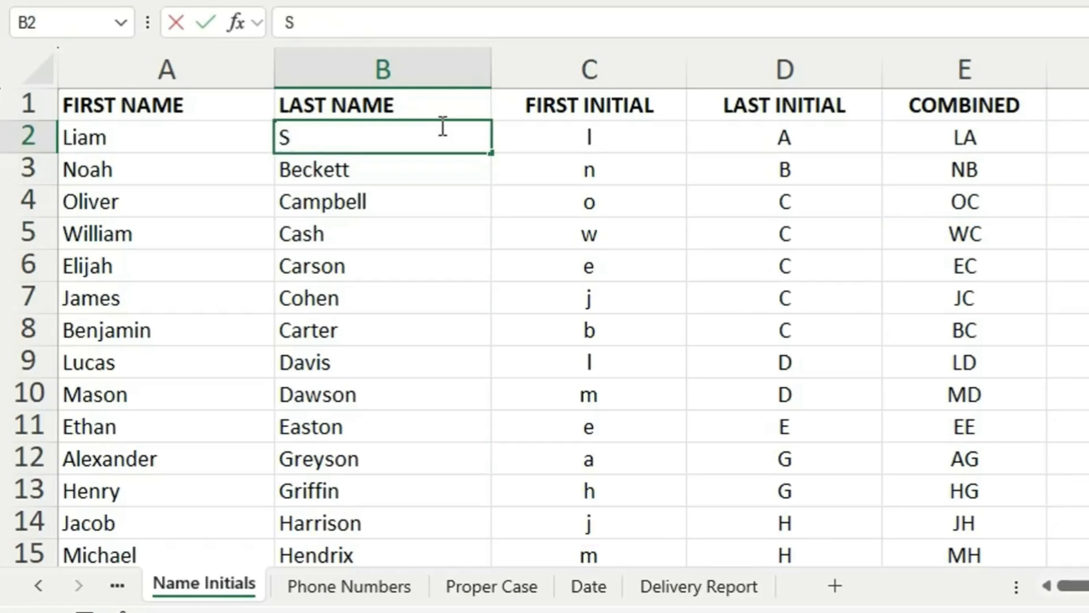
pyautogui.write('Sebastine')
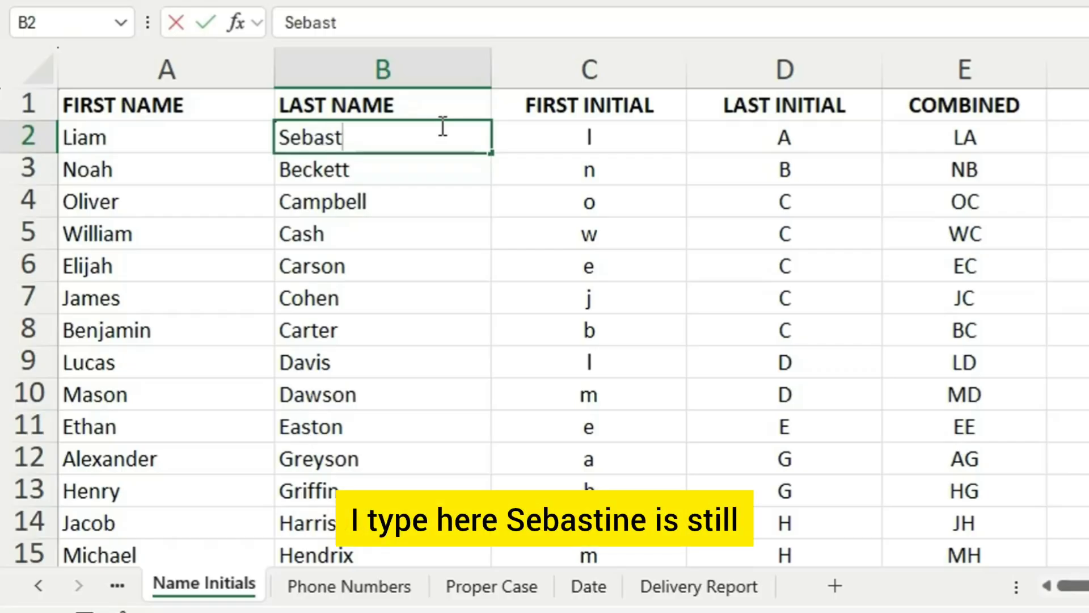
pyautogui.click(684, 139)
# - Compare the changed last name in B2 with the initials in row 2 to check whether Flash Fill results update
pyautogui.click(761, 139)
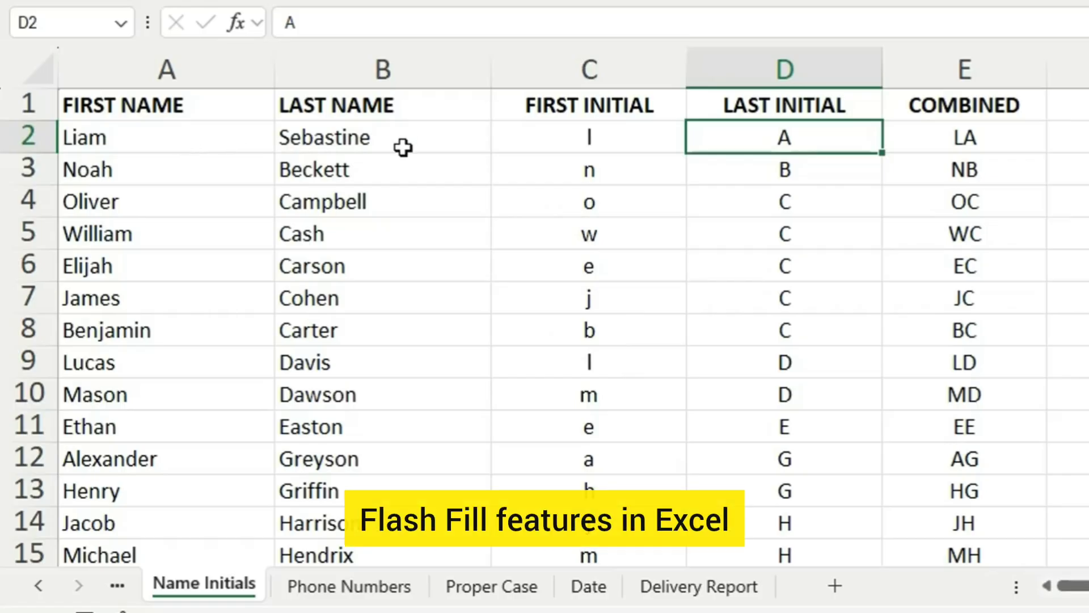
pyautogui.click(484, 139)
pyautogui.click(601, 139)
pyautogui.click(404, 138)
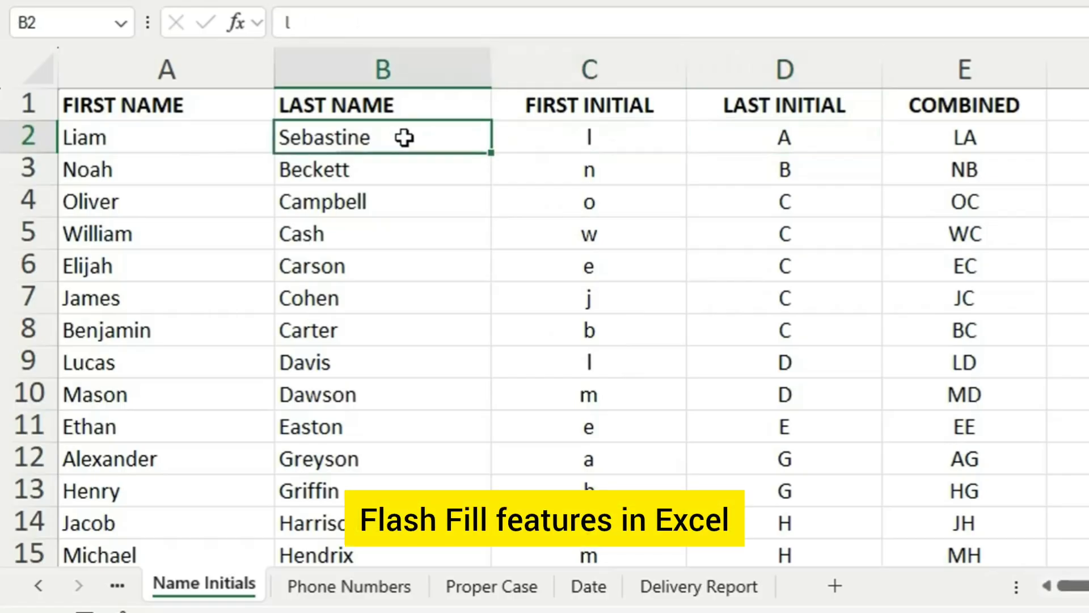
pyautogui.click(576, 138)
pyautogui.scroll(-2, 517, 207)
pyautogui.scroll(2, 517, 207)
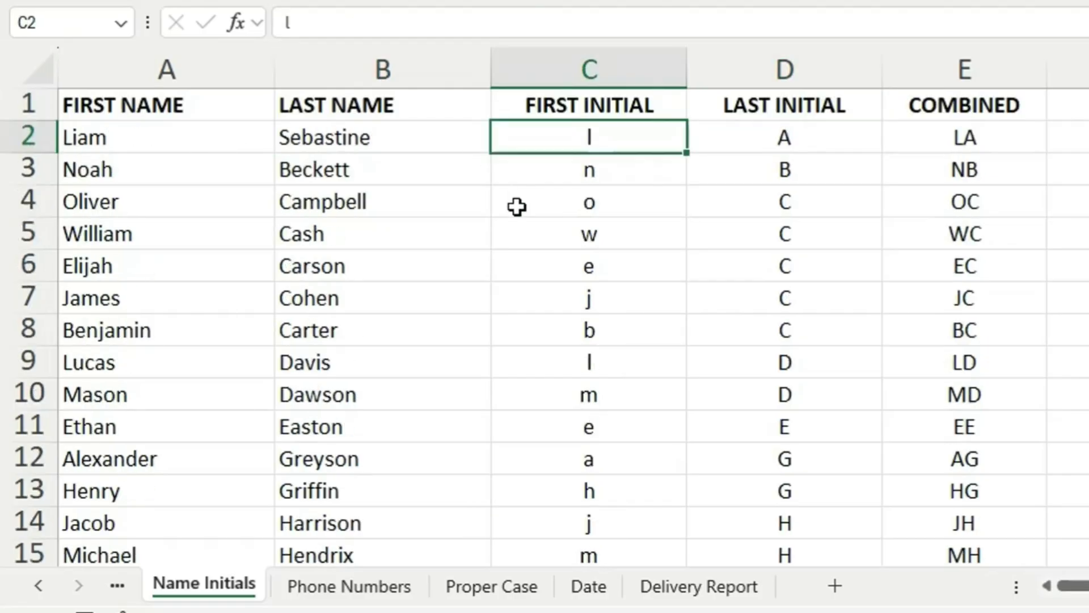
# - Enter S in A53 below the name list, try to Flash Fill from A54, and dismiss the resulting message
pyautogui.scroll(-18, 517, 206)
pyautogui.scroll(2, 366, 302)
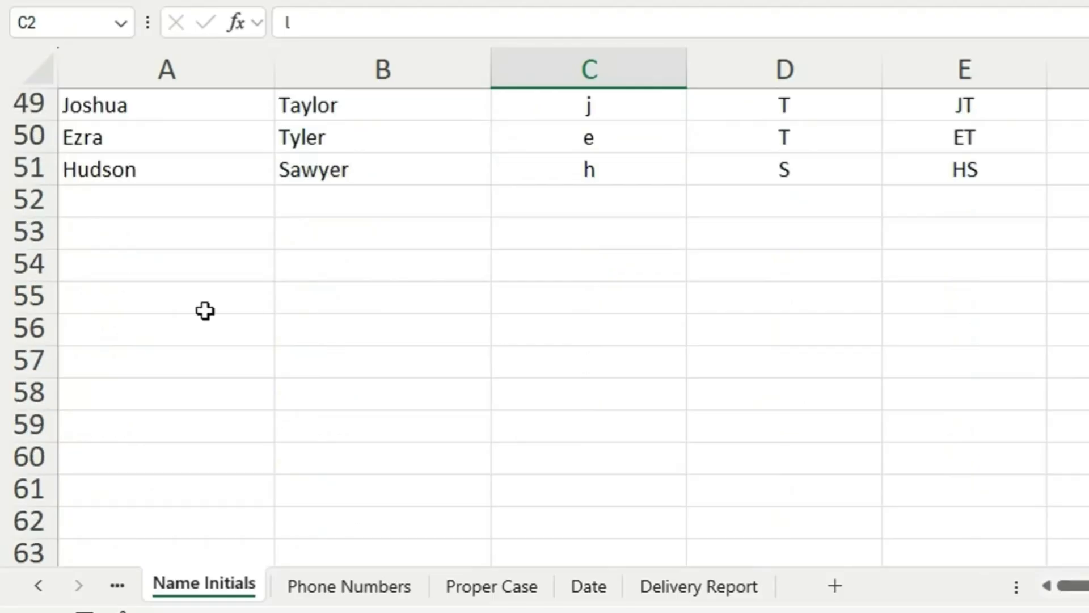
pyautogui.doubleClick(192, 246)
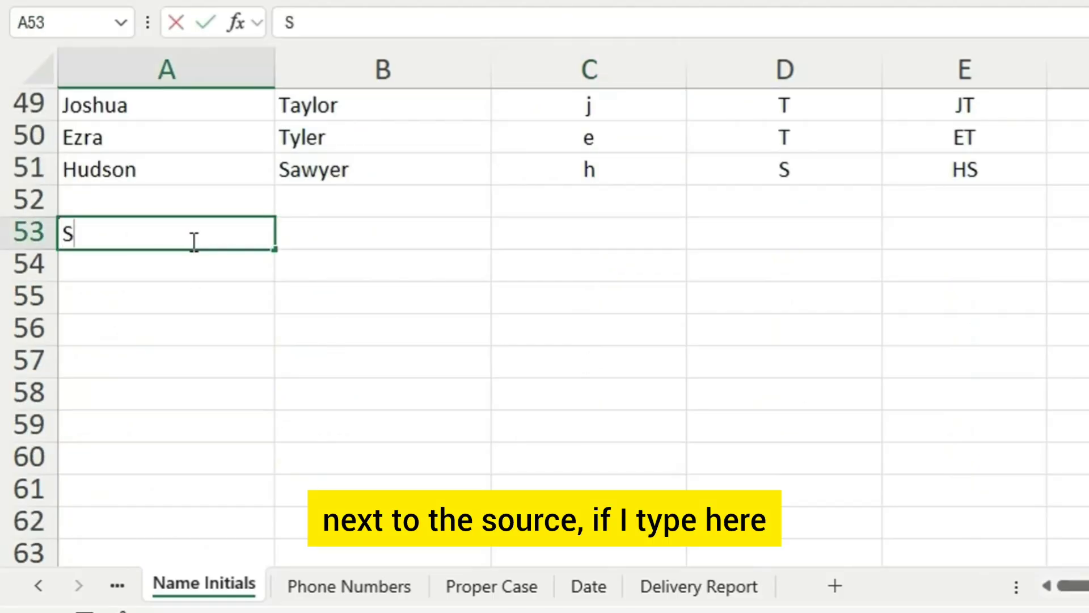
pyautogui.write('S')
pyautogui.press('Return')
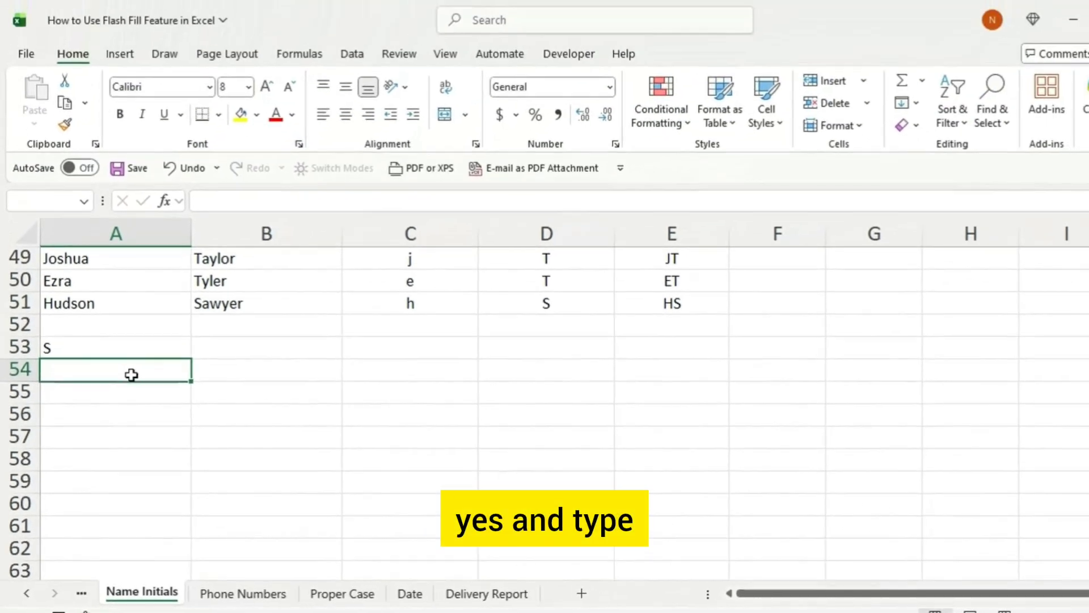
pyautogui.hotkey('ctrl', 'e')
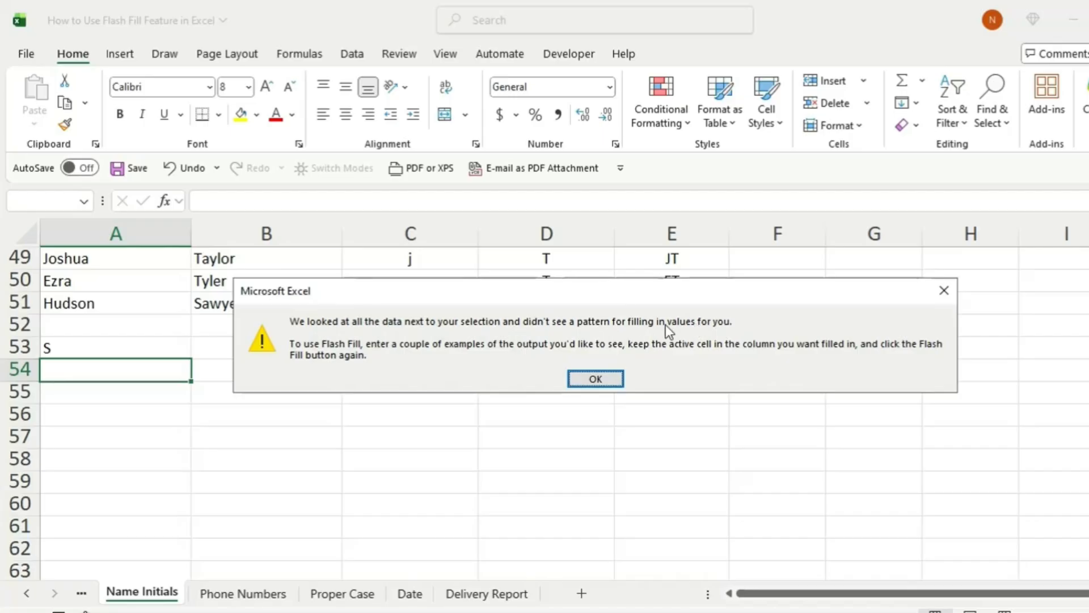
pyautogui.click(591, 379)
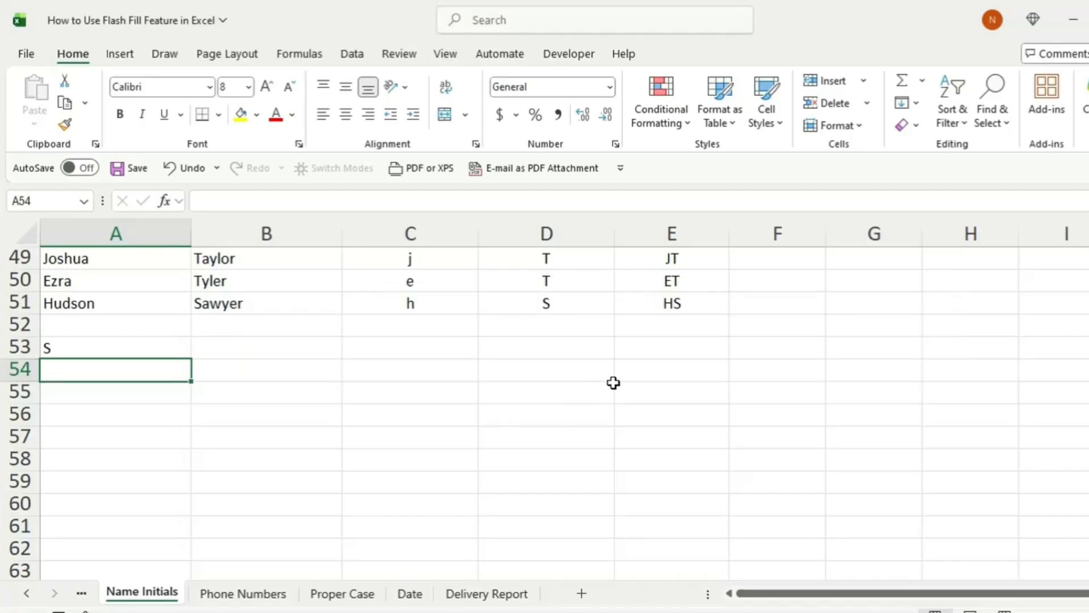
# - Review the Phone Numbers, Proper Case and Date sheets in turn
pyautogui.scroll(15, 567, 397)
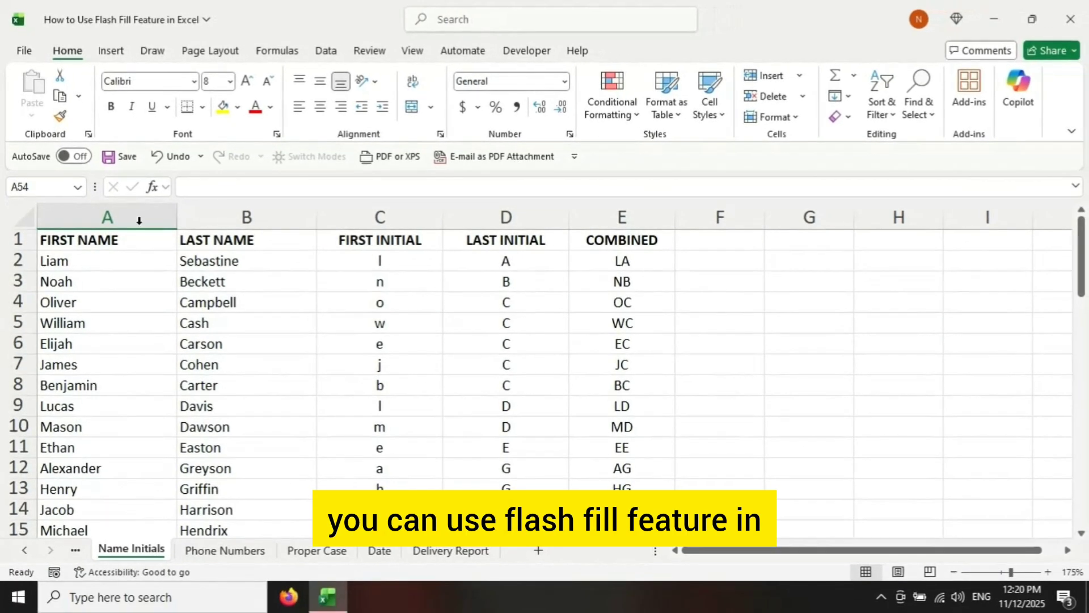
pyautogui.click(219, 557)
pyautogui.click(315, 555)
pyautogui.click(379, 553)
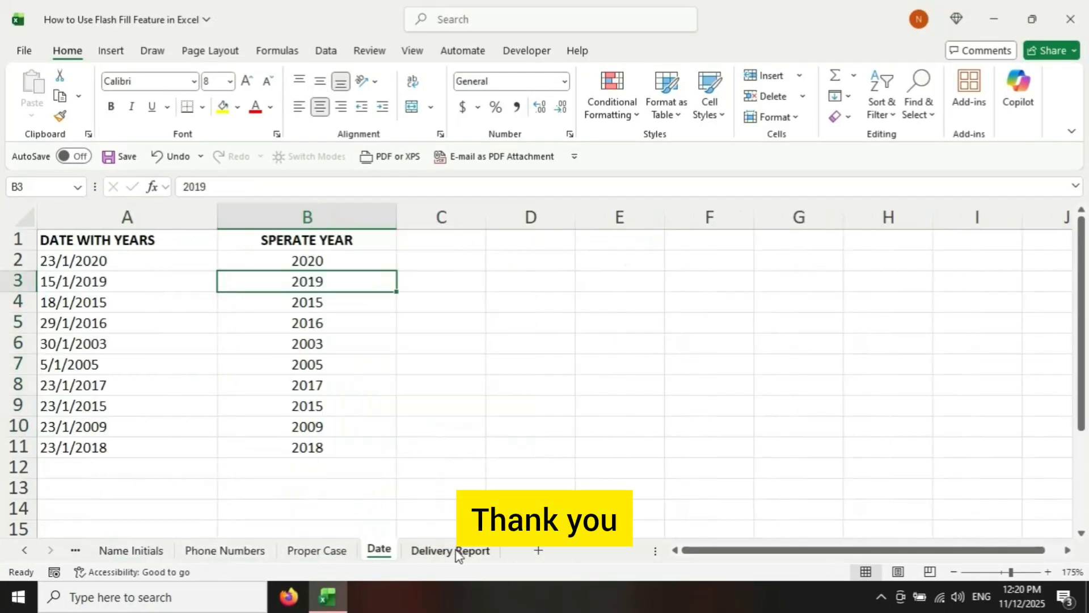